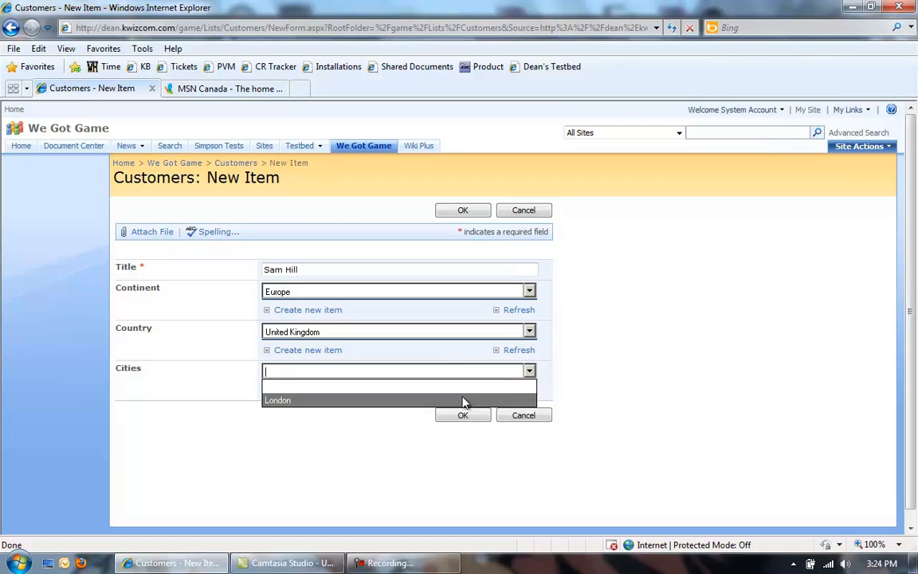
Step: Save the new customer item with London as its city
{"action": "left_click", "coordinate": [478, 415]}
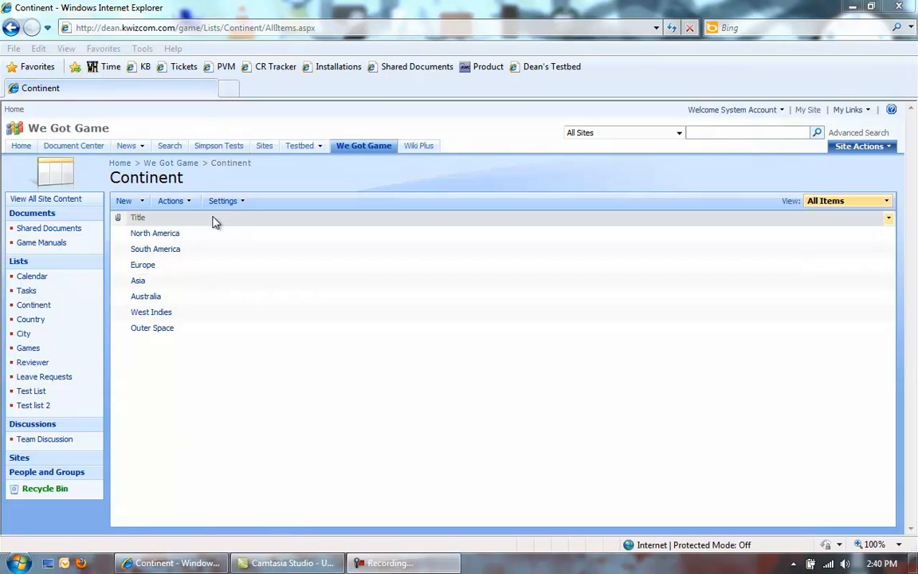
Step: Review the entries of the Country list and the City list, including their parent lookup columns
{"action": "left_click", "coordinate": [29, 321]}
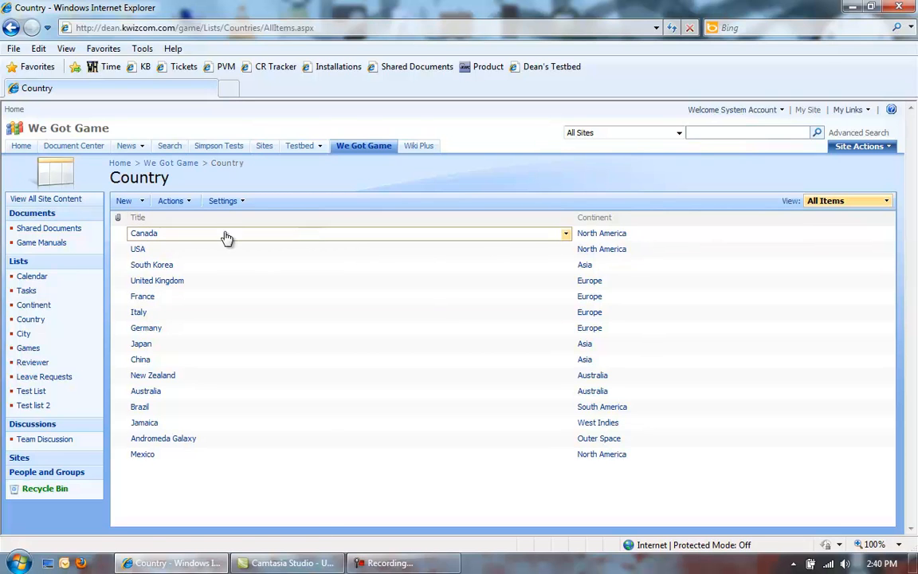
{"action": "left_click", "coordinate": [24, 335]}
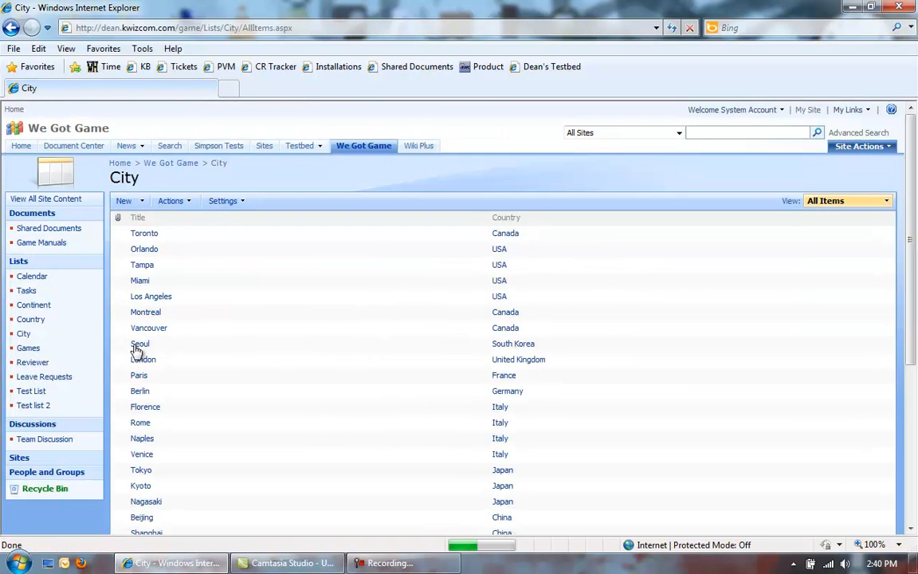
{"action": "scroll", "coordinate": [250, 367], "scroll_direction": "down", "scroll_amount": 4}
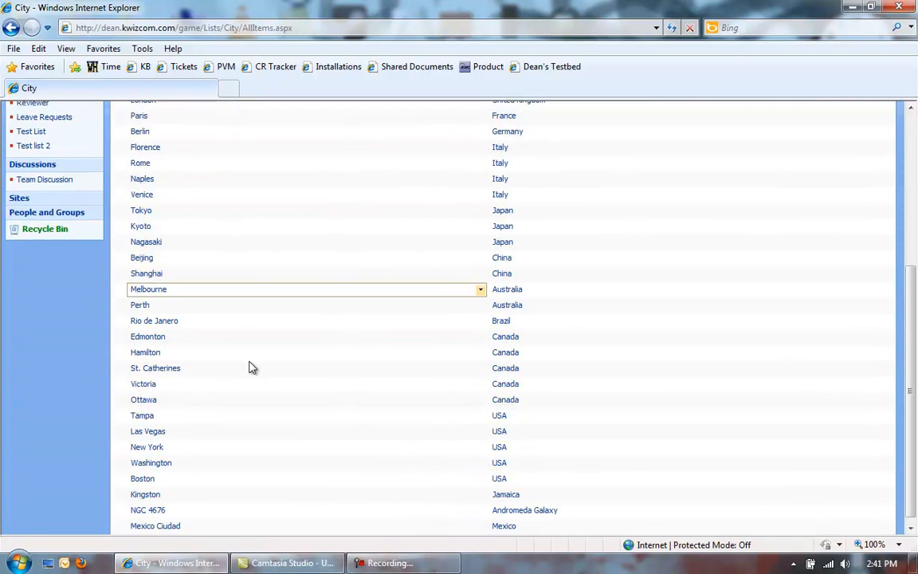
{"action": "scroll", "coordinate": [228, 430], "scroll_direction": "up", "scroll_amount": 4}
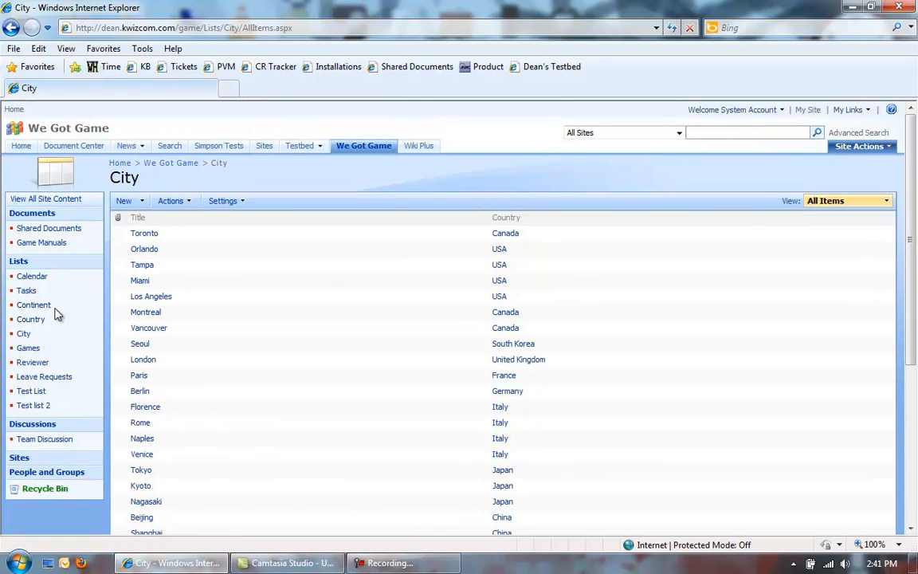
Step: Create a new custom list named Customers on the We Got Game site
{"action": "left_click", "coordinate": [860, 147]}
{"action": "left_click", "coordinate": [821, 172]}
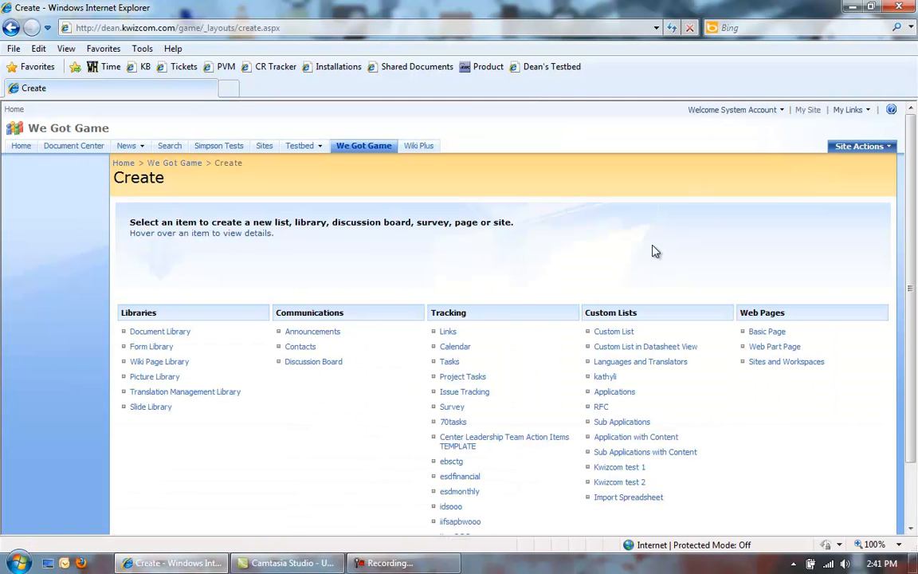
{"action": "left_click", "coordinate": [608, 333]}
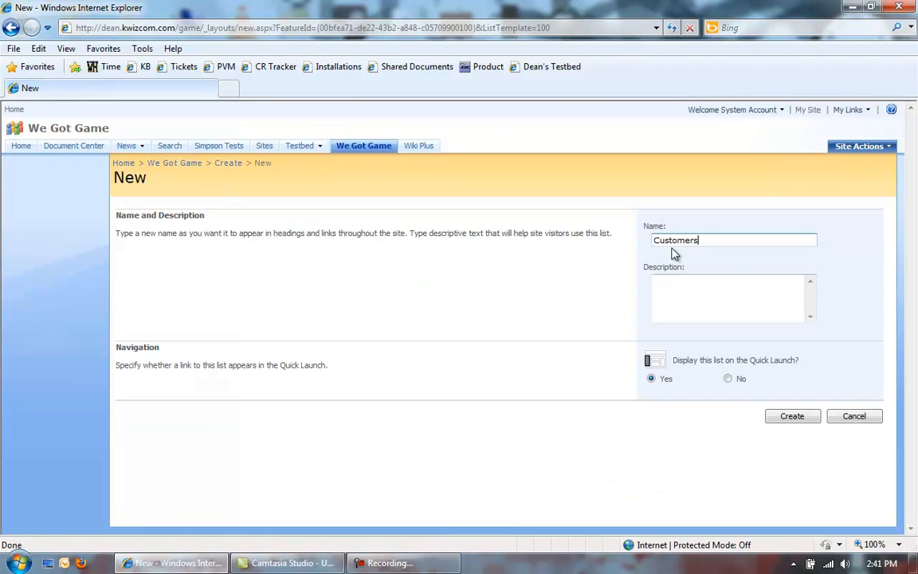
{"action": "left_click", "coordinate": [790, 416]}
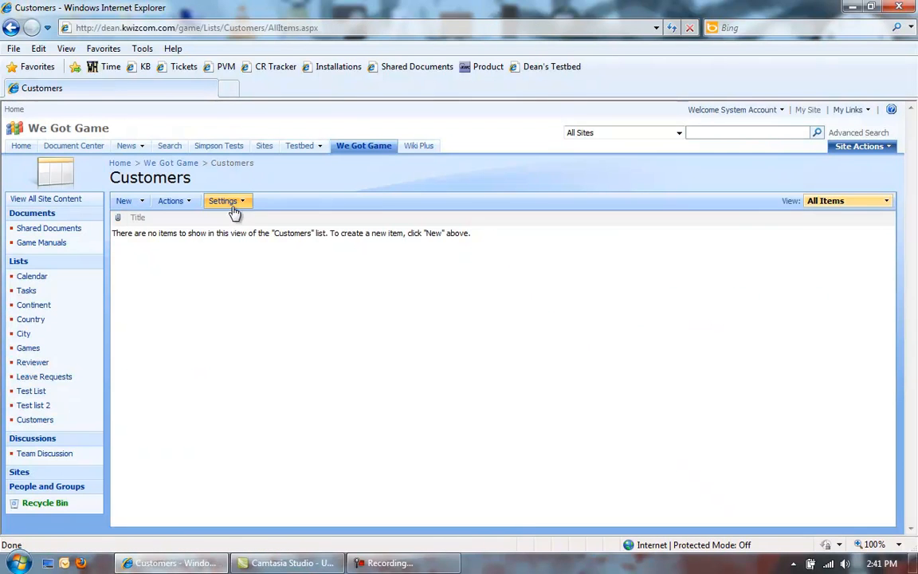
Step: Start a new column named Continent in the Customers list, using the Cascading Lookup Plus type
{"action": "left_click", "coordinate": [231, 205]}
{"action": "left_click", "coordinate": [337, 230]}
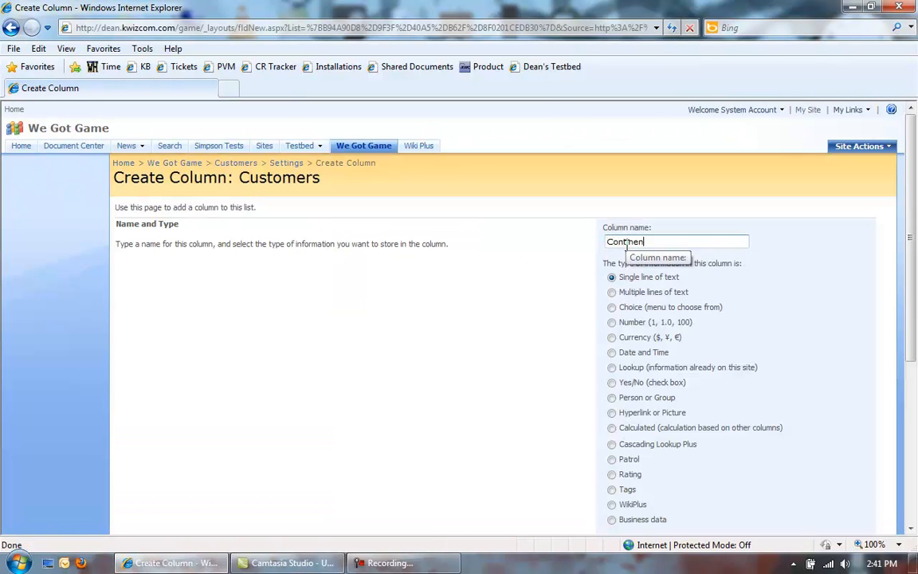
{"action": "scroll", "coordinate": [510, 335], "scroll_direction": "down", "scroll_amount": 2}
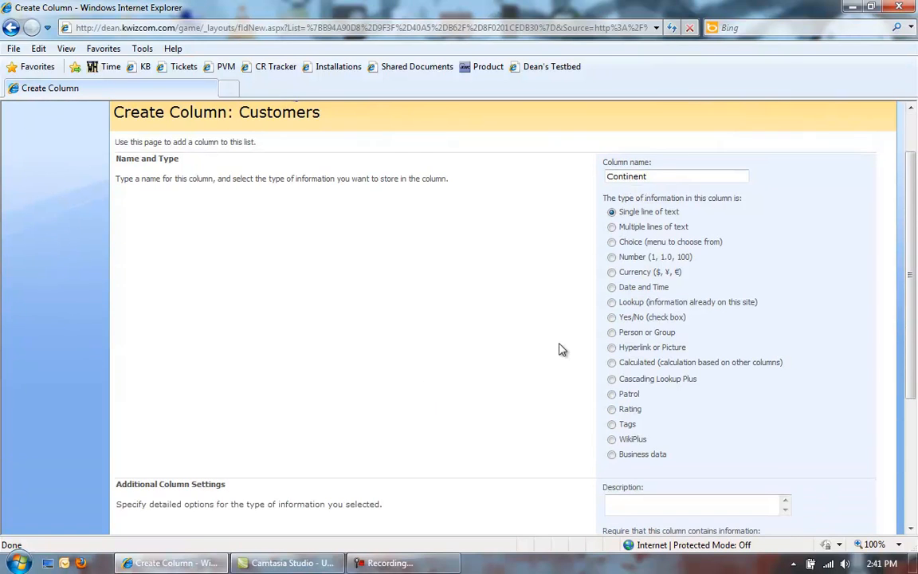
{"action": "left_click", "coordinate": [613, 380]}
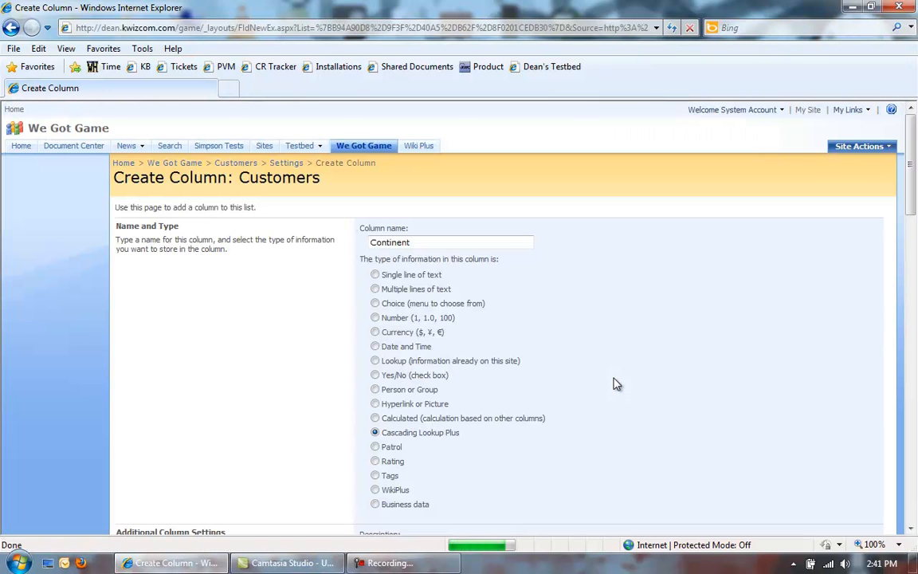
Step: Set the Continent column to get its information from the Title column of the Continent list
{"action": "scroll", "coordinate": [614, 384], "scroll_direction": "down", "scroll_amount": 4}
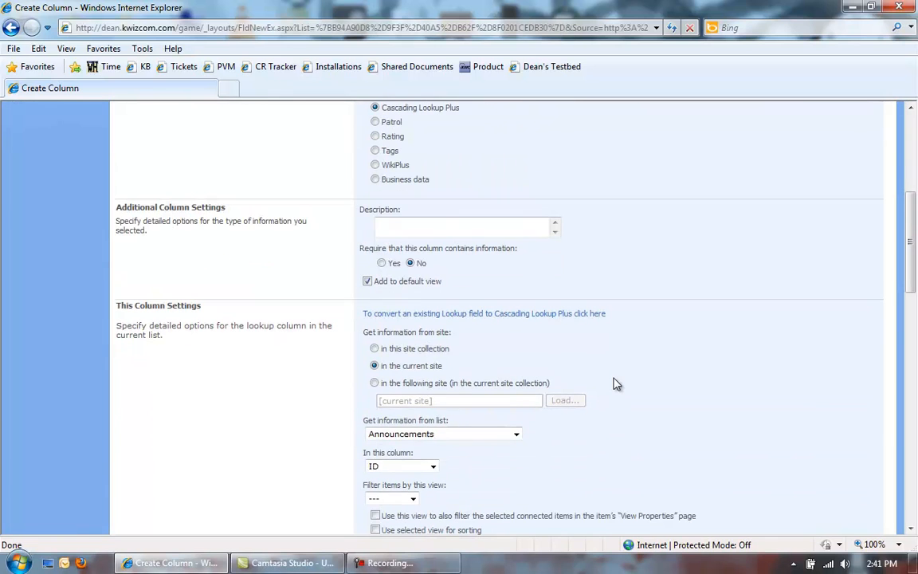
{"action": "left_click", "coordinate": [472, 434]}
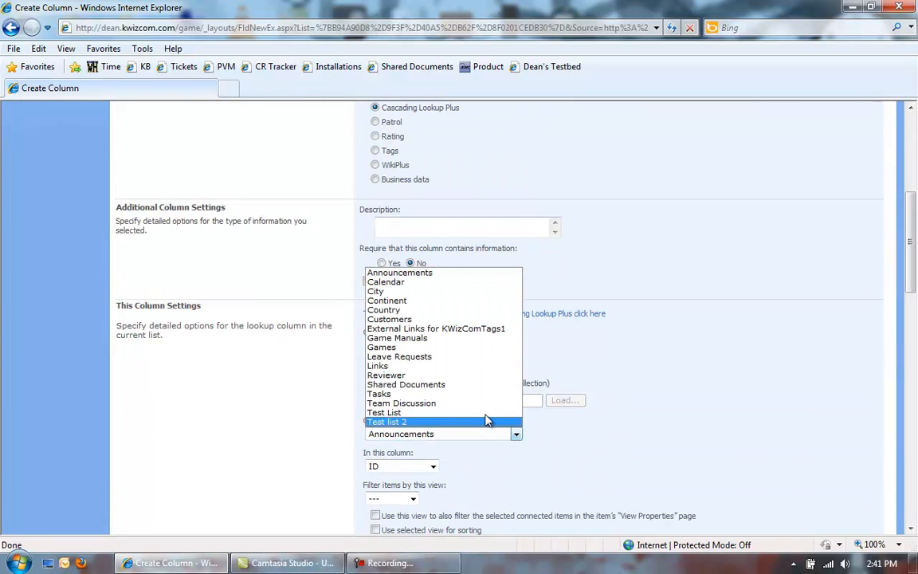
{"action": "left_click", "coordinate": [648, 413]}
{"action": "left_click", "coordinate": [455, 433]}
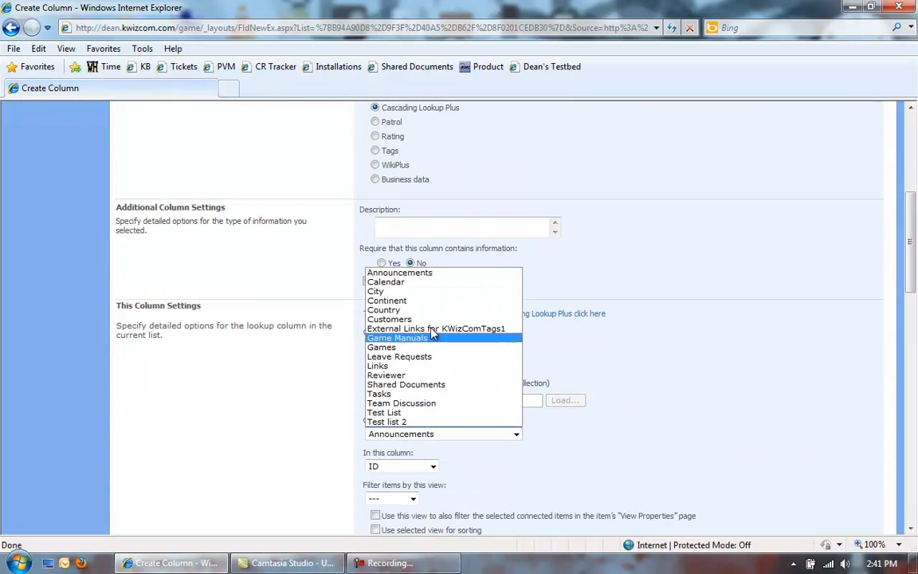
{"action": "left_click", "coordinate": [437, 310]}
{"action": "scroll", "coordinate": [614, 404], "scroll_direction": "down", "scroll_amount": 2}
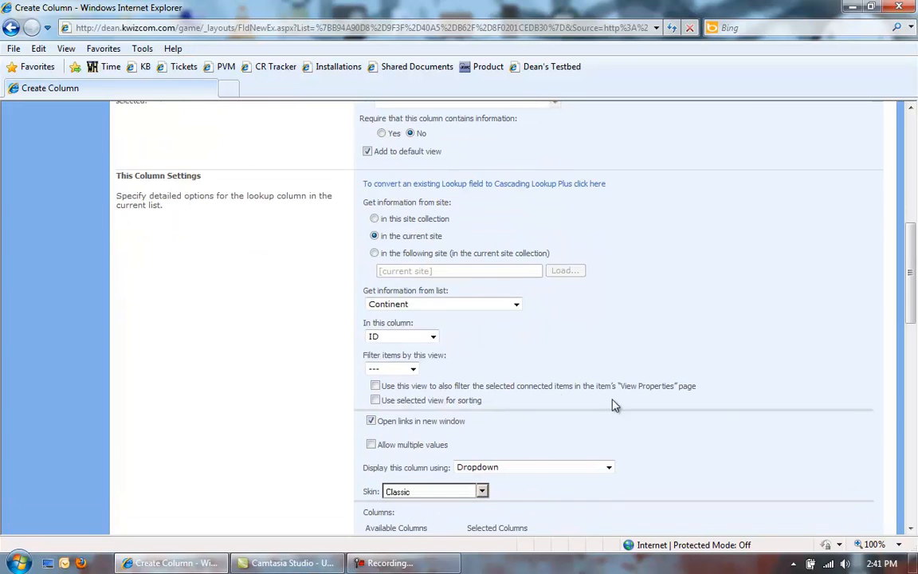
{"action": "left_click", "coordinate": [431, 337]}
{"action": "left_click", "coordinate": [417, 368]}
Step: Add Title to the selected columns of the Continent lookup
{"action": "scroll", "coordinate": [674, 347], "scroll_direction": "down", "scroll_amount": 3}
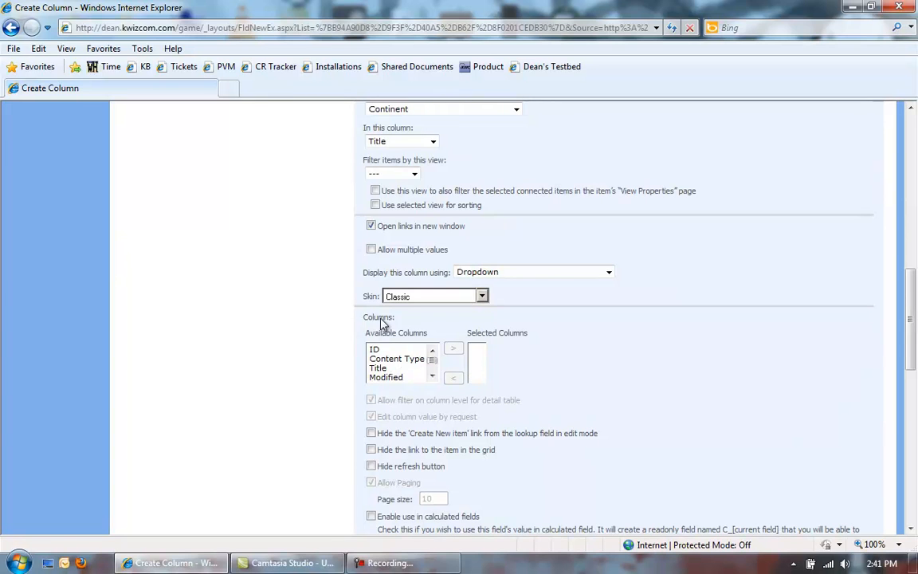
{"action": "left_click", "coordinate": [378, 367]}
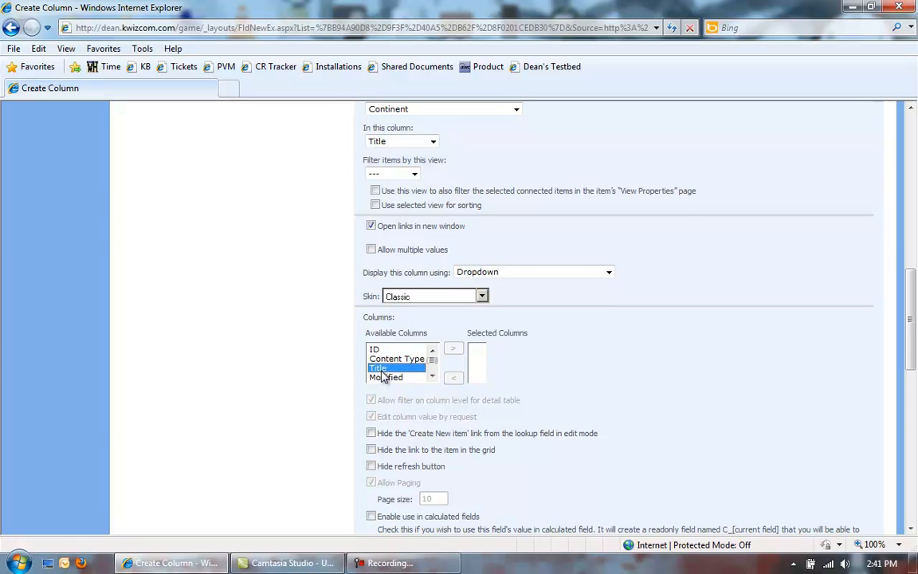
{"action": "left_click", "coordinate": [453, 348]}
Step: Turn off the reverse lookup field in the target list and save the Continent column
{"action": "scroll", "coordinate": [684, 385], "scroll_direction": "down", "scroll_amount": 3}
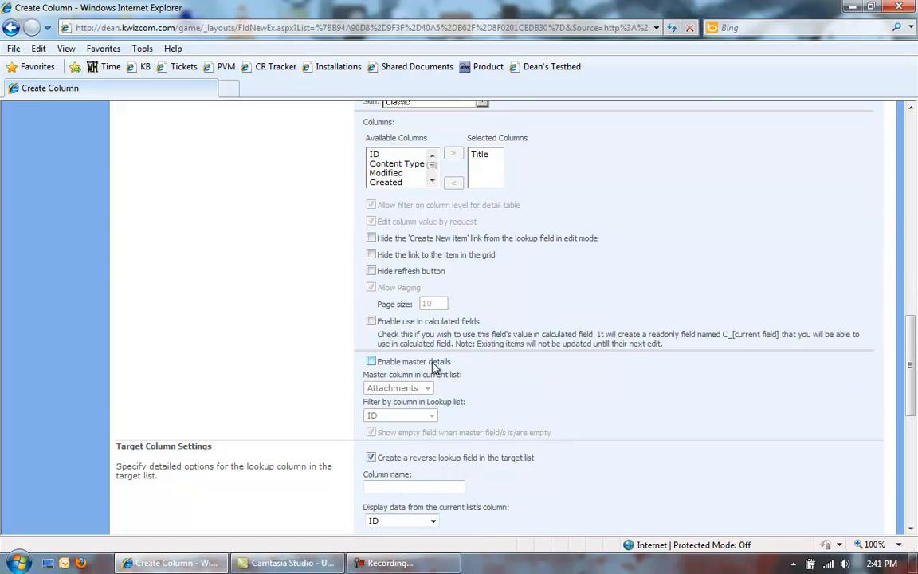
{"action": "scroll", "coordinate": [500, 339], "scroll_direction": "down", "scroll_amount": 2}
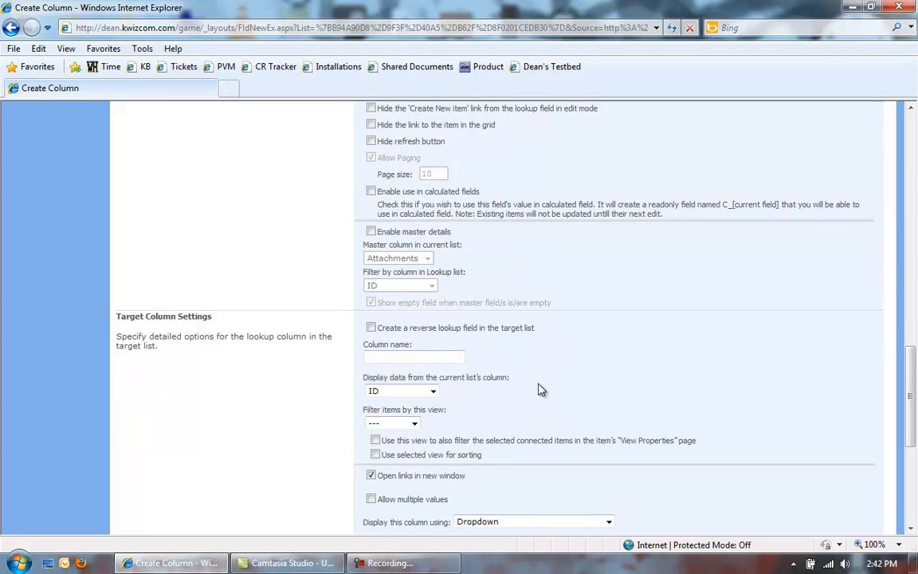
{"action": "left_click", "coordinate": [371, 327]}
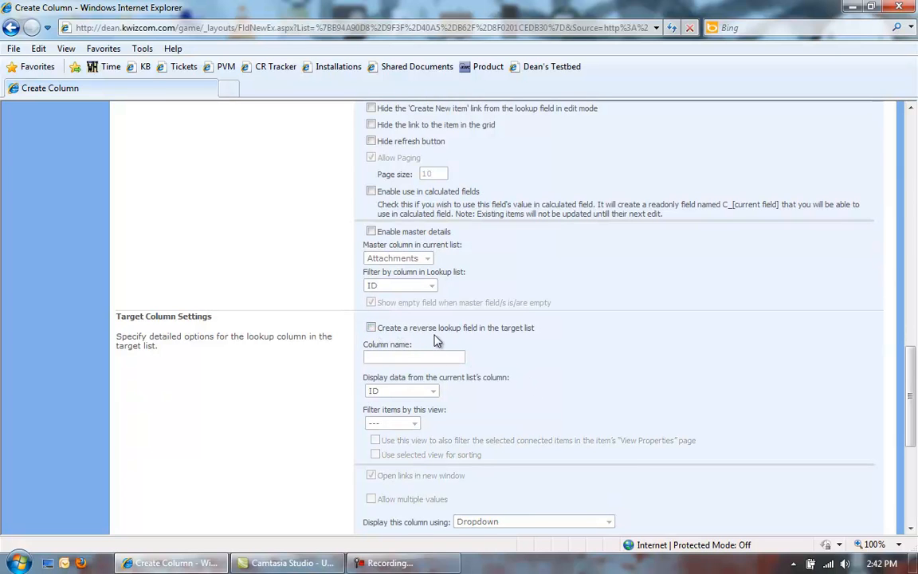
{"action": "scroll", "coordinate": [626, 398], "scroll_direction": "down", "scroll_amount": 5}
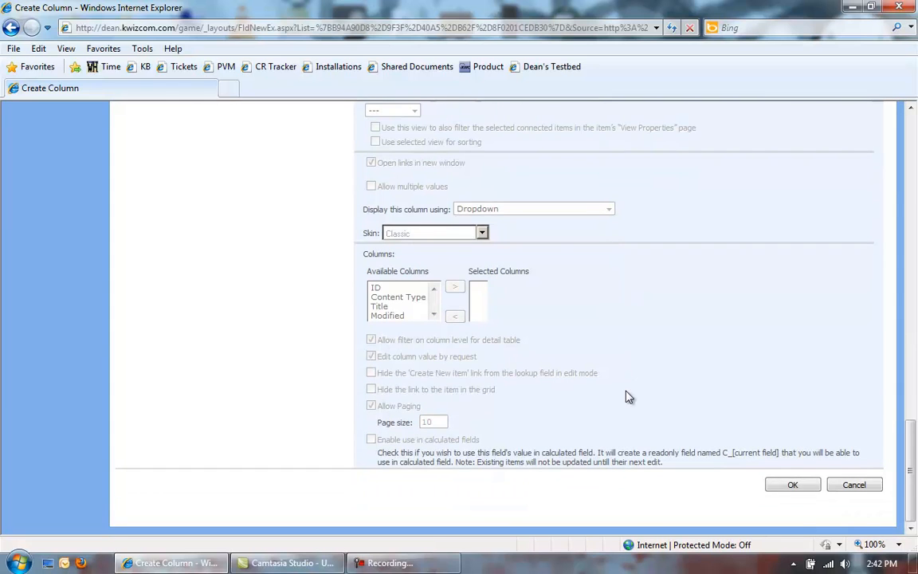
{"action": "left_click", "coordinate": [785, 488]}
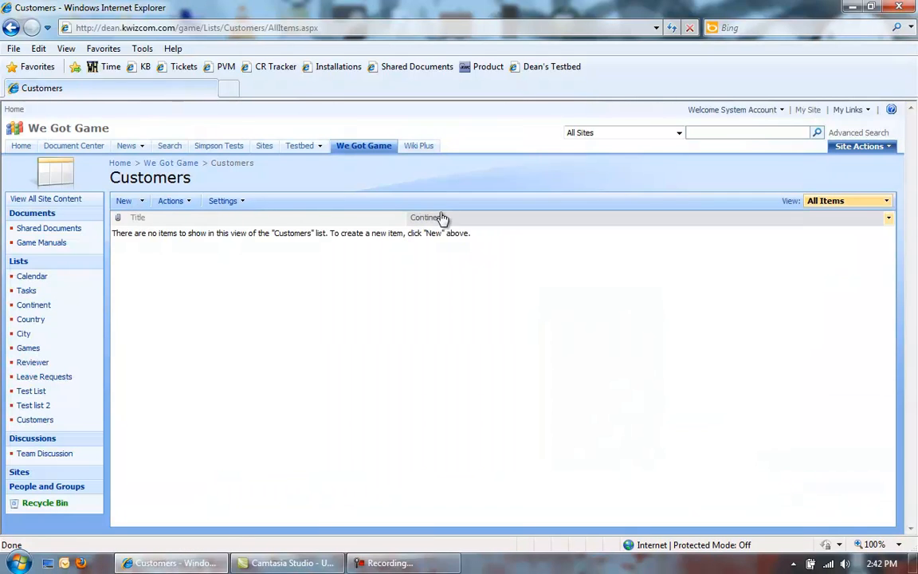
Step: Start another Customers list column named Country, using the Cascading Lookup Plus type
{"action": "left_click", "coordinate": [237, 206]}
{"action": "left_click", "coordinate": [243, 219]}
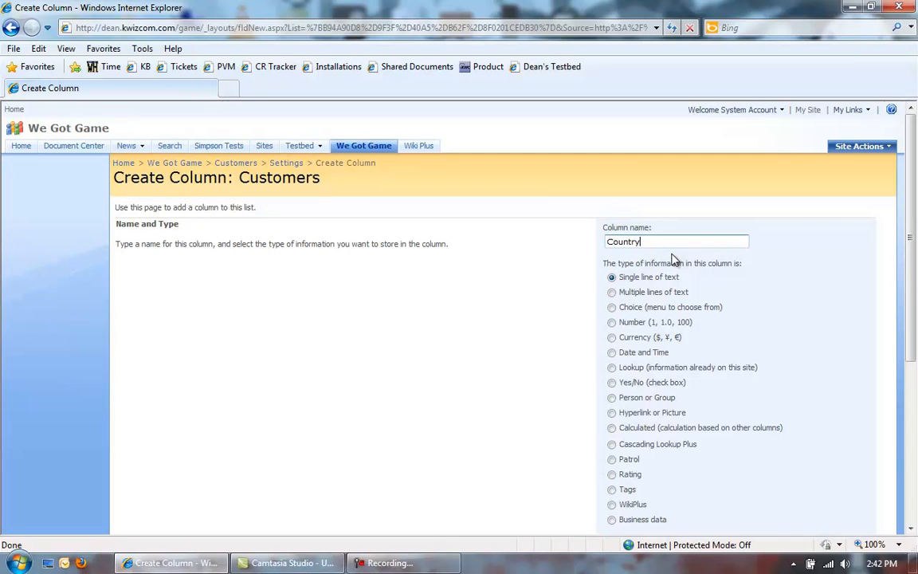
{"action": "left_click", "coordinate": [611, 444]}
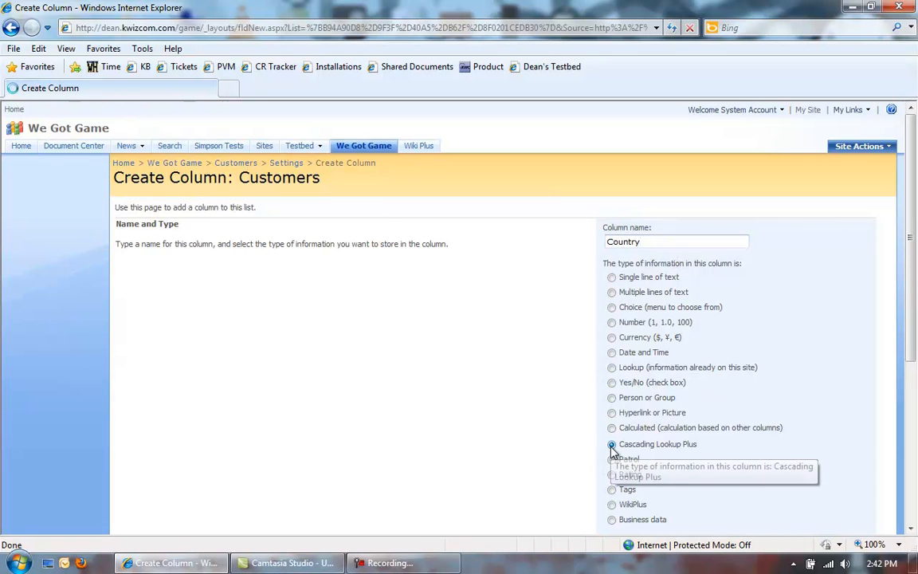
Step: Set the Country column to get its information from the Title column of the Country list
{"action": "scroll", "coordinate": [630, 407], "scroll_direction": "down", "scroll_amount": 5}
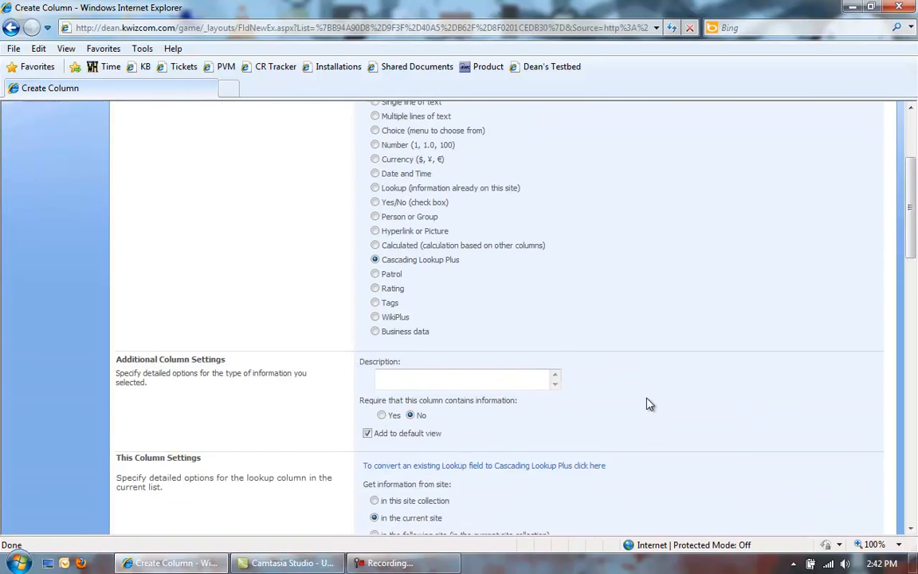
{"action": "left_click", "coordinate": [464, 369]}
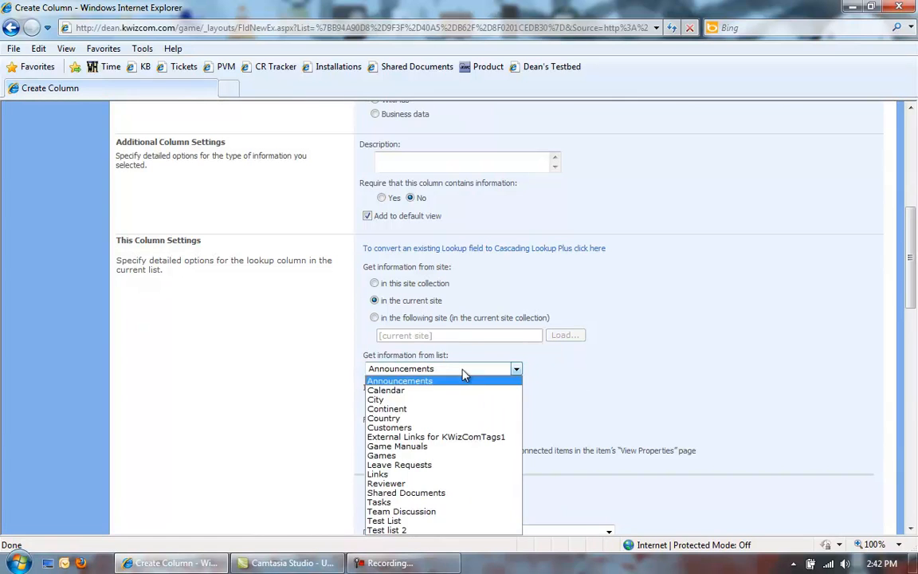
{"action": "left_click", "coordinate": [430, 421]}
{"action": "left_click", "coordinate": [431, 401]}
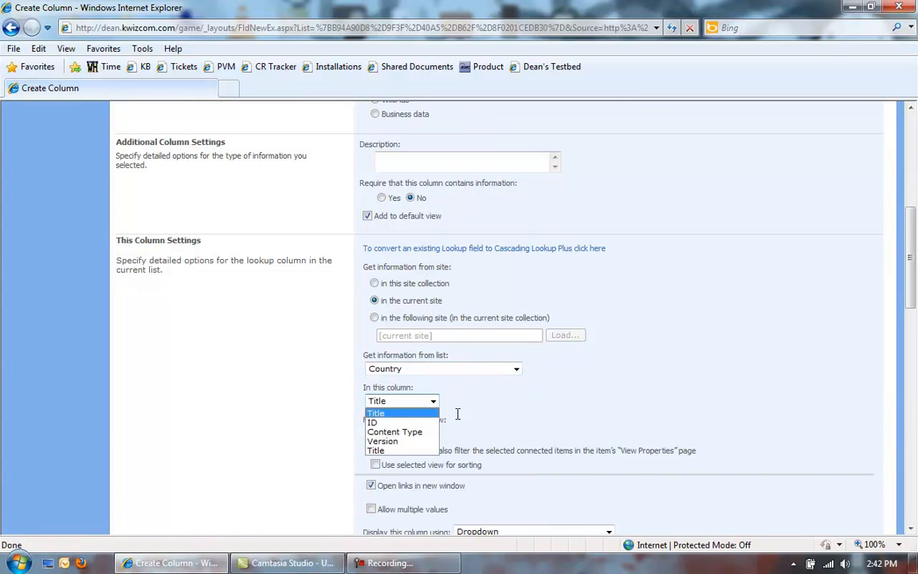
{"action": "left_click", "coordinate": [414, 417]}
Step: Add Title to the selected columns of the Country lookup
{"action": "scroll", "coordinate": [638, 414], "scroll_direction": "down", "scroll_amount": 3}
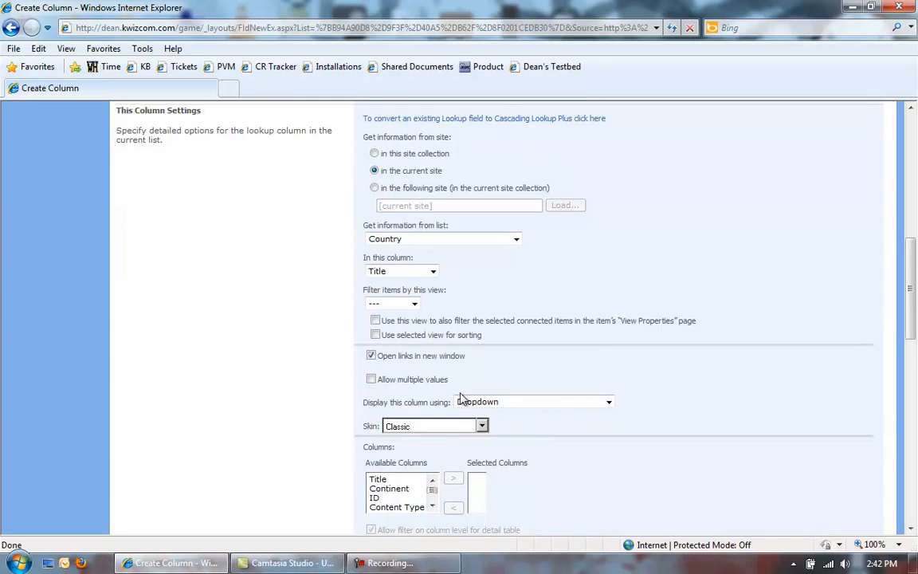
{"action": "left_click", "coordinate": [379, 415]}
{"action": "left_click", "coordinate": [453, 414]}
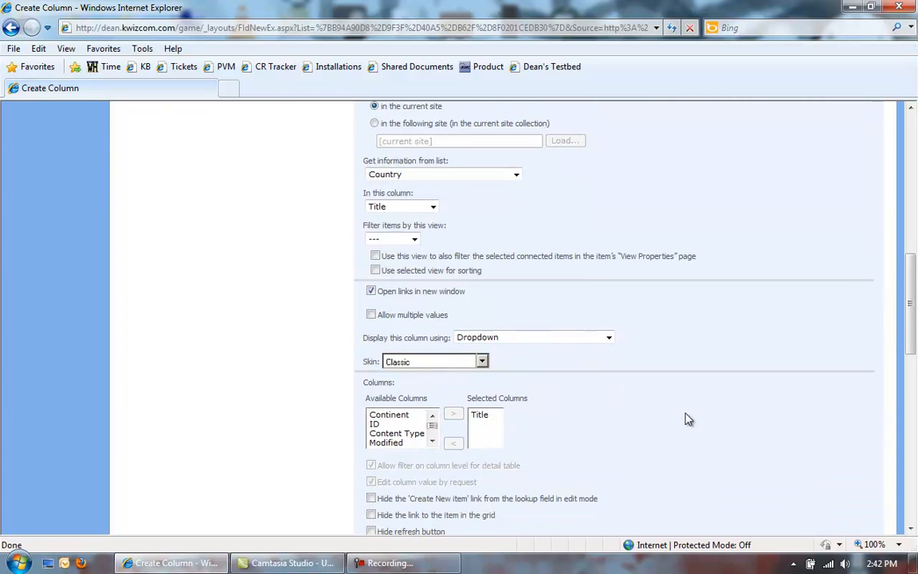
Step: Enable master details for the Country column and set Continent as the master column in the current list
{"action": "scroll", "coordinate": [691, 419], "scroll_direction": "down", "scroll_amount": 3}
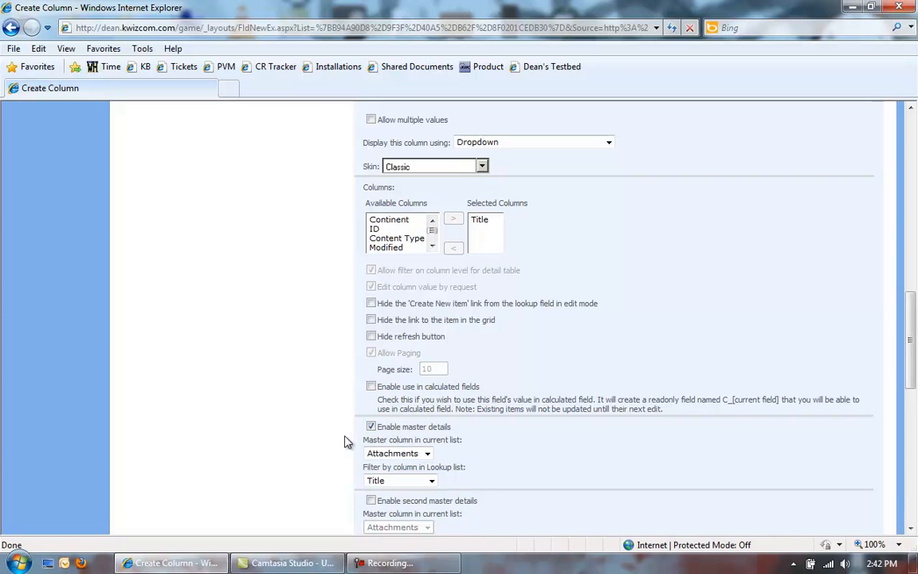
{"action": "scroll", "coordinate": [532, 442], "scroll_direction": "down", "scroll_amount": 2}
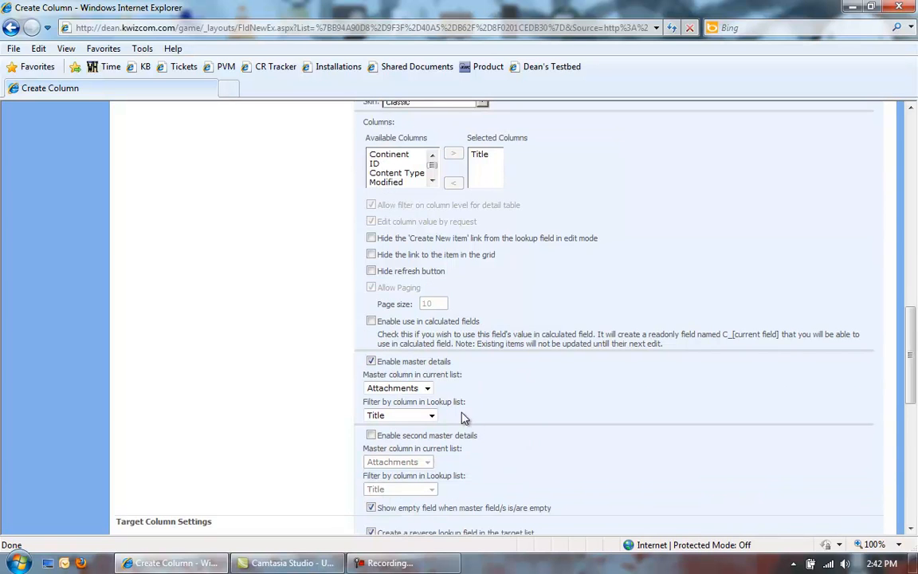
{"action": "left_click", "coordinate": [428, 389]}
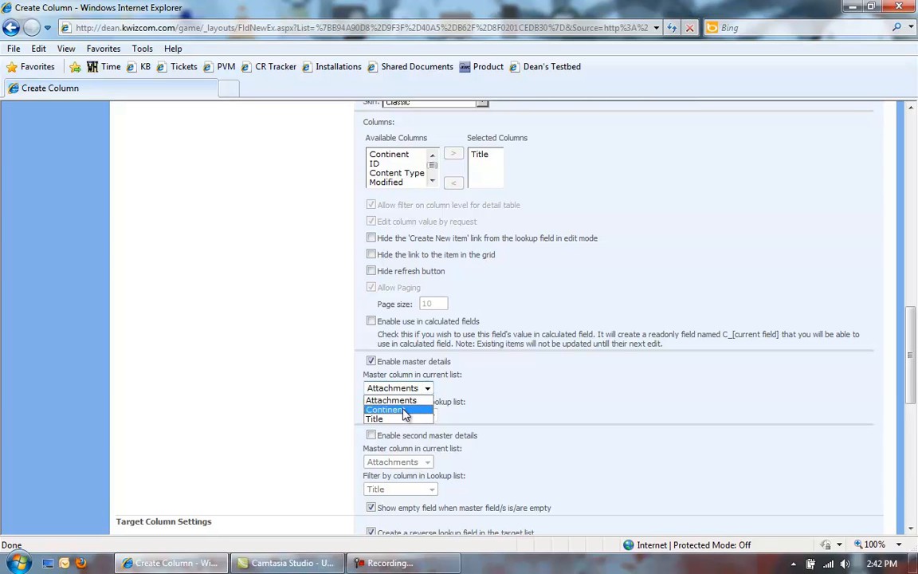
{"action": "left_click", "coordinate": [415, 408]}
{"action": "left_click", "coordinate": [504, 396]}
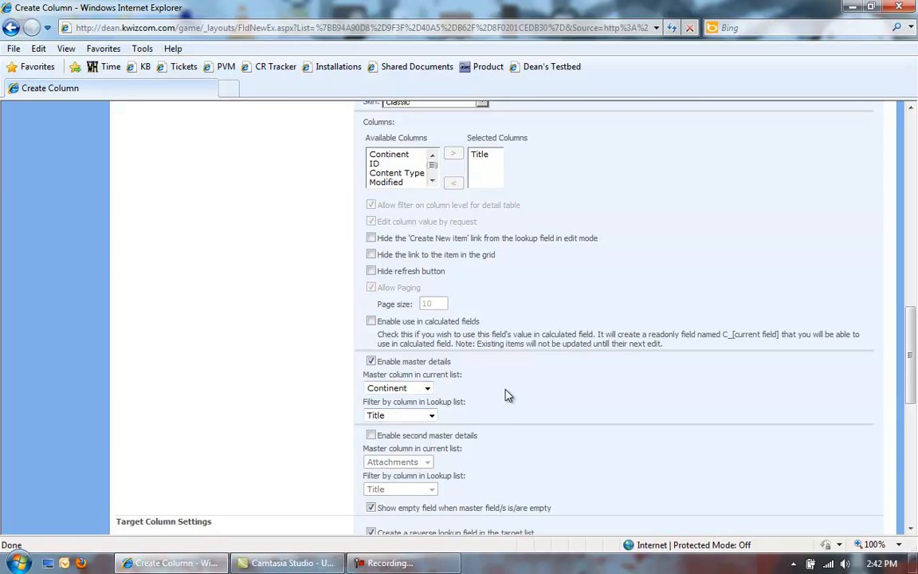
Step: Set the Country column's master details to filter by the Continent column in the lookup list
{"action": "scroll", "coordinate": [527, 389], "scroll_direction": "down", "scroll_amount": 1}
{"action": "scroll", "coordinate": [527, 389], "scroll_direction": "down", "scroll_amount": 1}
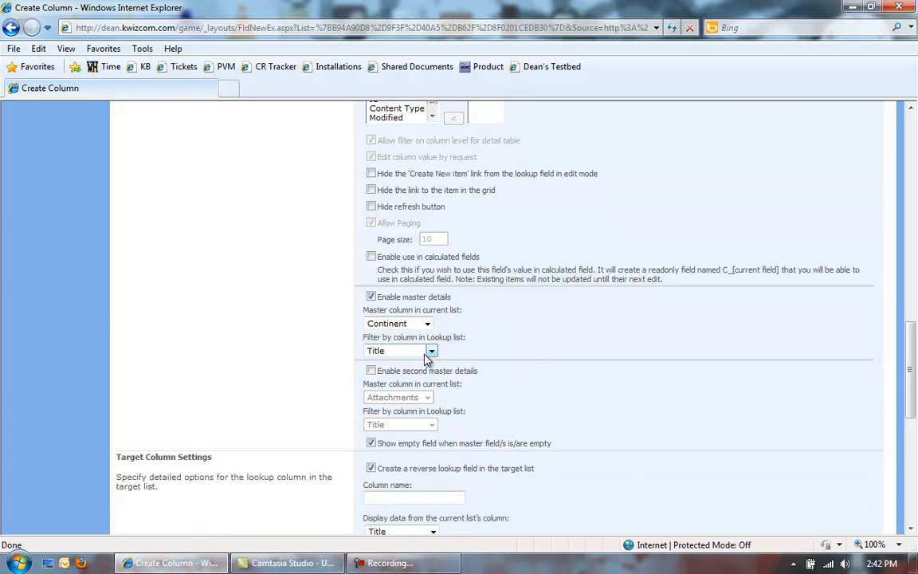
{"action": "left_click_drag", "start_coordinate": [364, 338], "coordinate": [491, 359]}
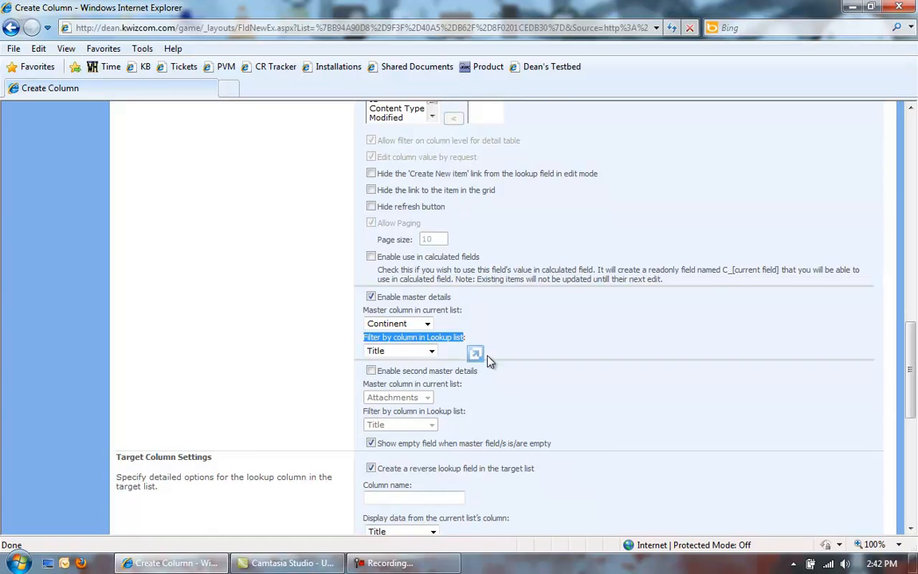
{"action": "left_click", "coordinate": [432, 351]}
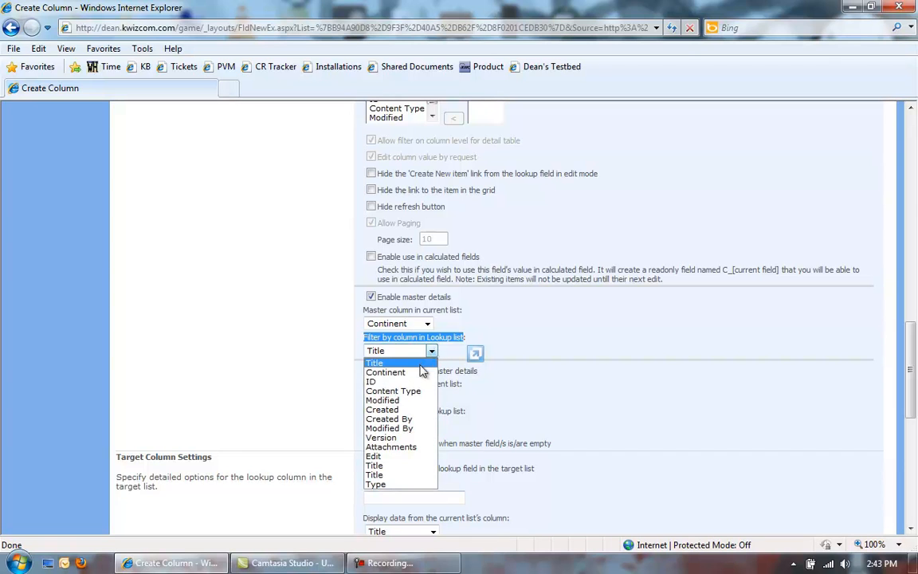
{"action": "left_click", "coordinate": [423, 372]}
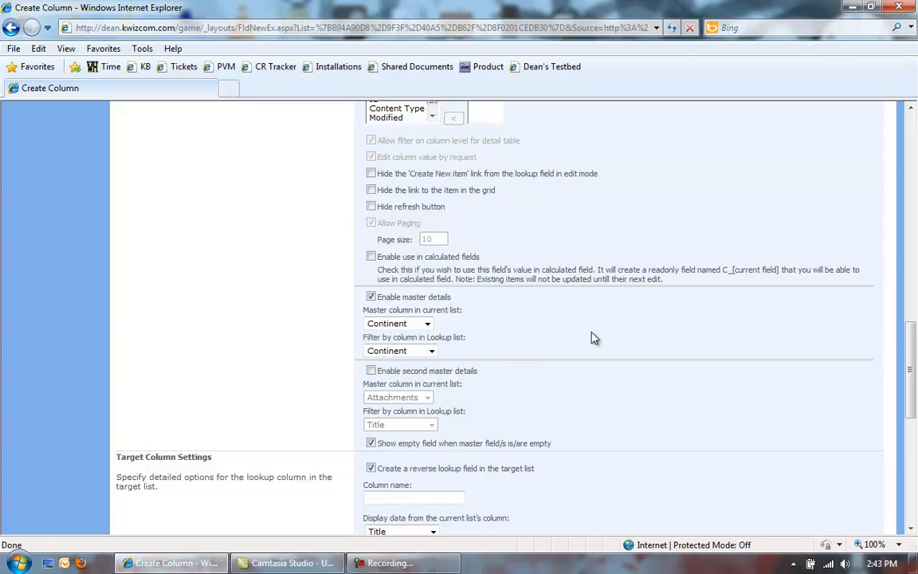
Step: Turn off the reverse lookup field in the target list and create the Country column
{"action": "scroll", "coordinate": [594, 339], "scroll_direction": "down", "scroll_amount": 3}
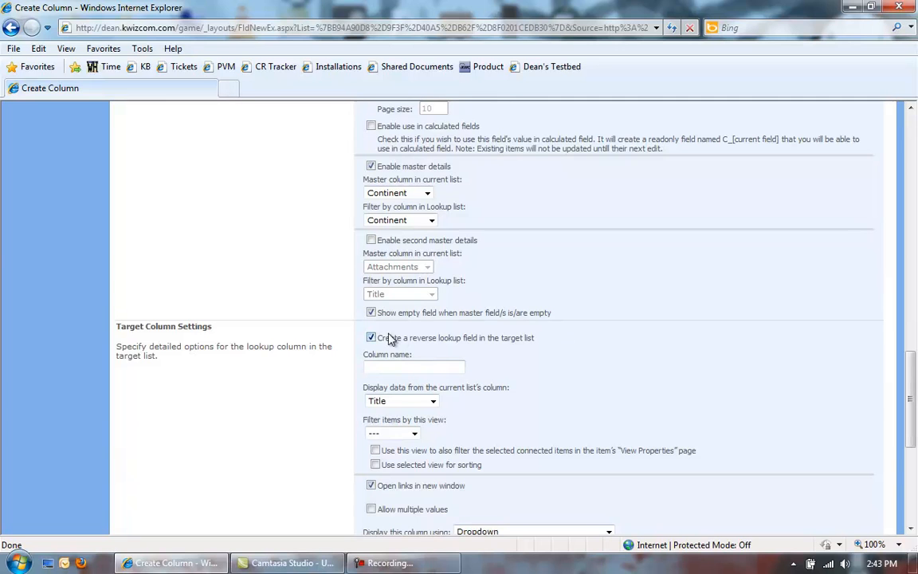
{"action": "left_click", "coordinate": [370, 338]}
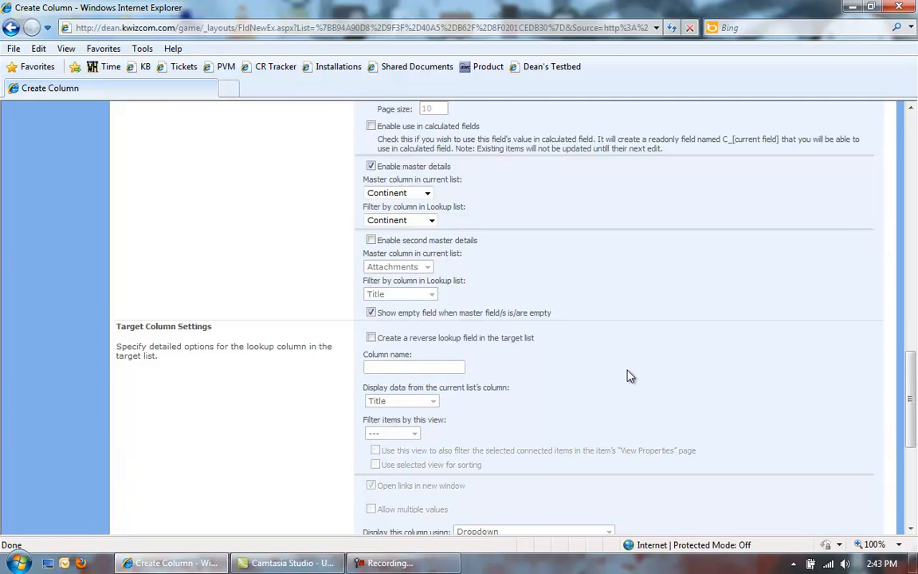
{"action": "scroll", "coordinate": [629, 376], "scroll_direction": "down", "scroll_amount": 7}
{"action": "left_click", "coordinate": [789, 485]}
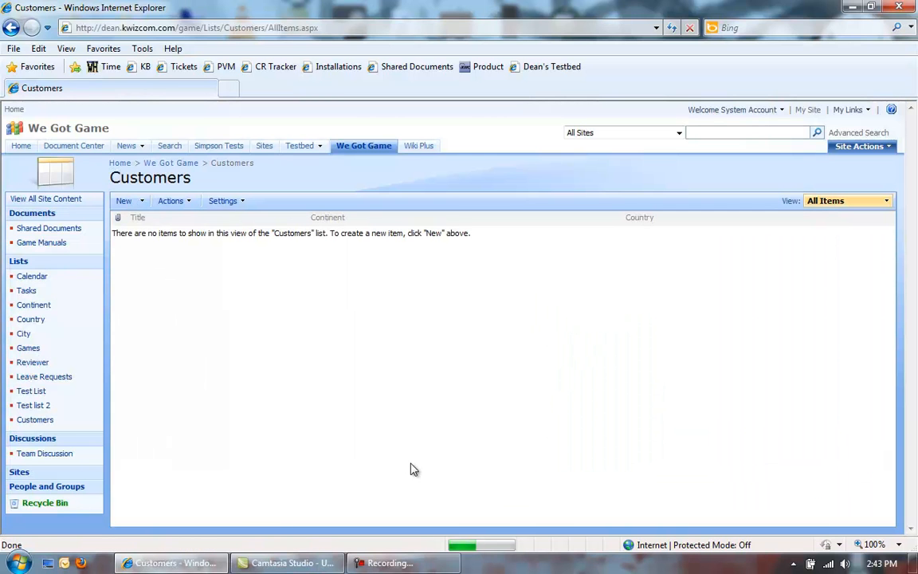
Step: Try a new Customers item with the customer's full name and Australia as Continent, check the Country choices, and return to the list unsaved
{"action": "left_click", "coordinate": [124, 201]}
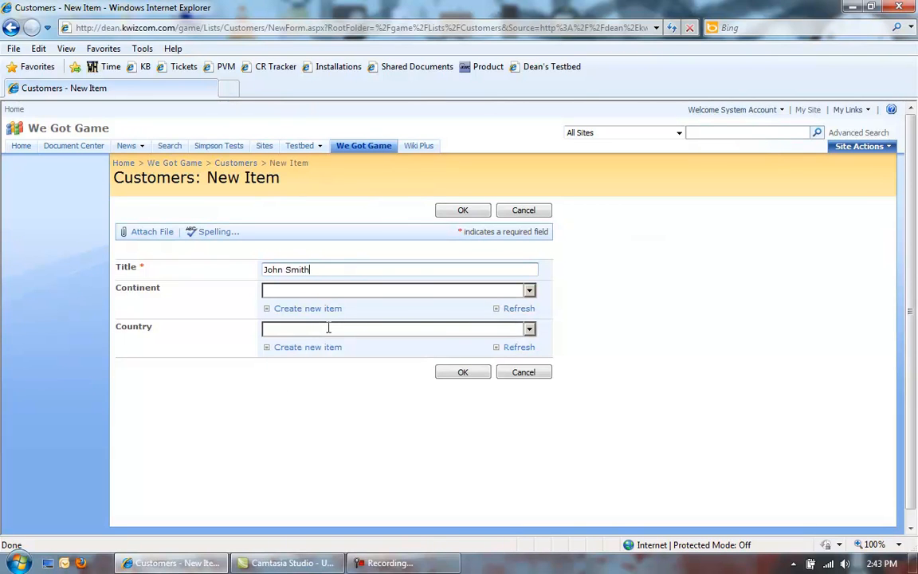
{"action": "left_click", "coordinate": [530, 292]}
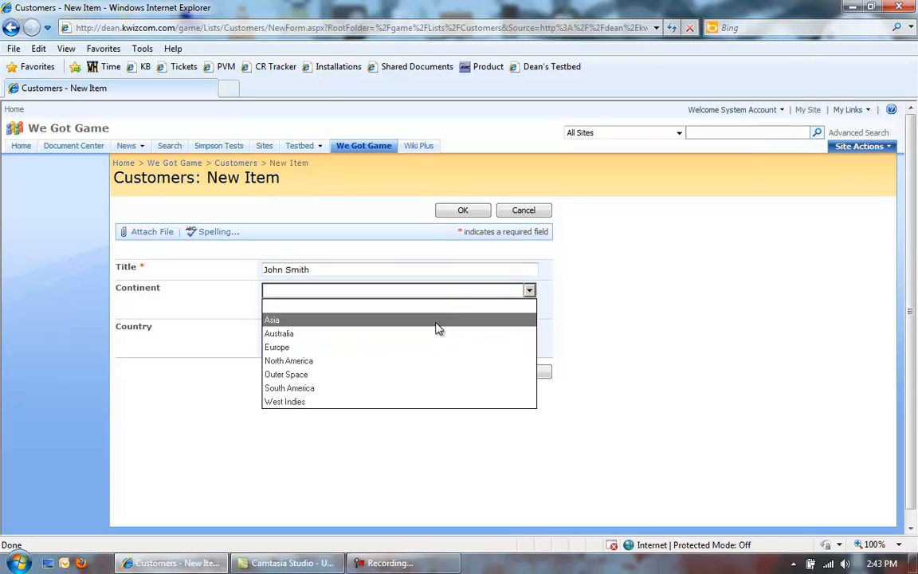
{"action": "left_click", "coordinate": [385, 334]}
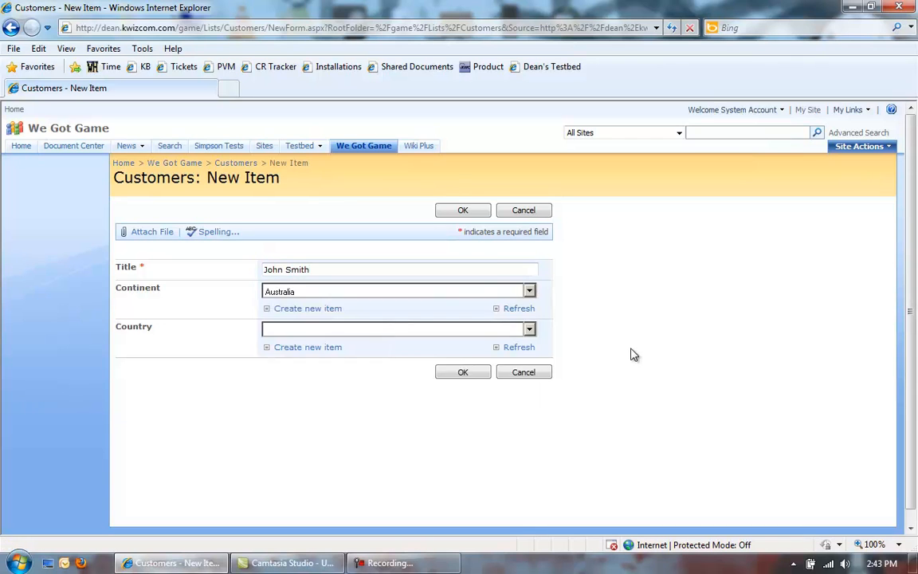
{"action": "left_click", "coordinate": [528, 330]}
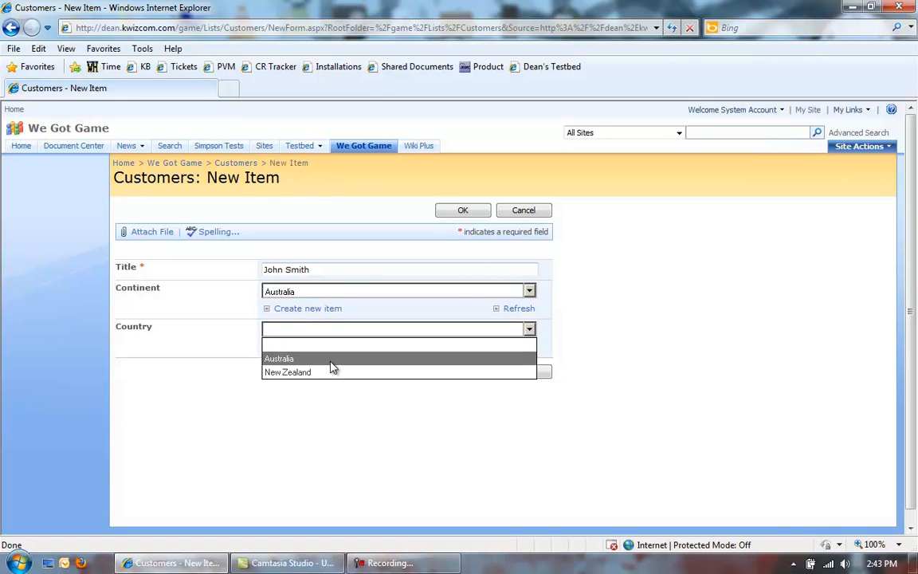
{"action": "left_click", "coordinate": [208, 421]}
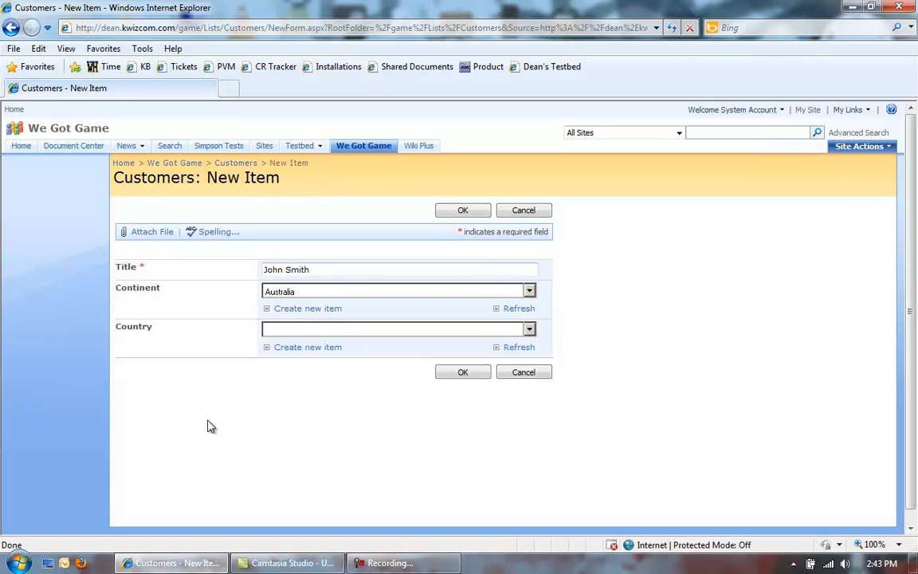
{"action": "left_click", "coordinate": [239, 164]}
Step: Start another Customers list column named Cities, using the Cascading Lookup Plus type
{"action": "left_click", "coordinate": [230, 200]}
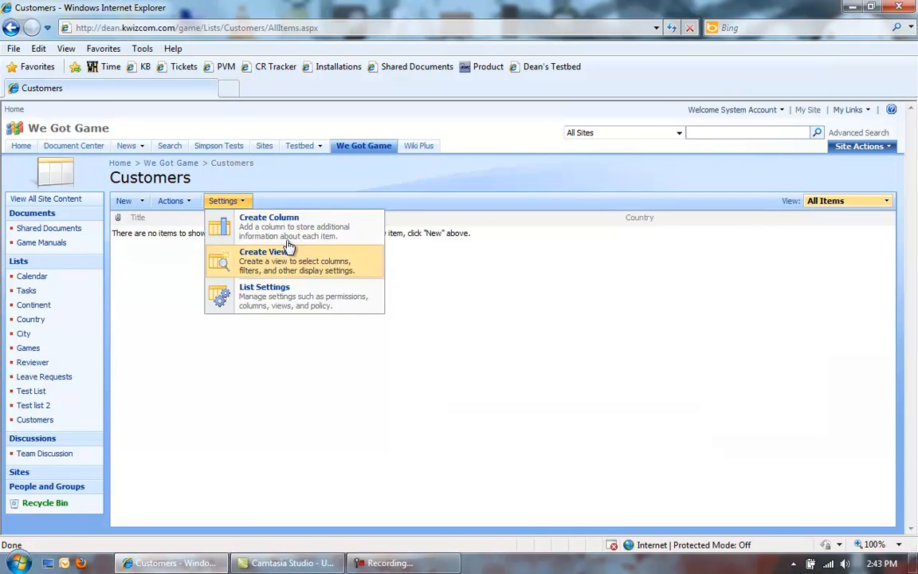
{"action": "left_click", "coordinate": [256, 233]}
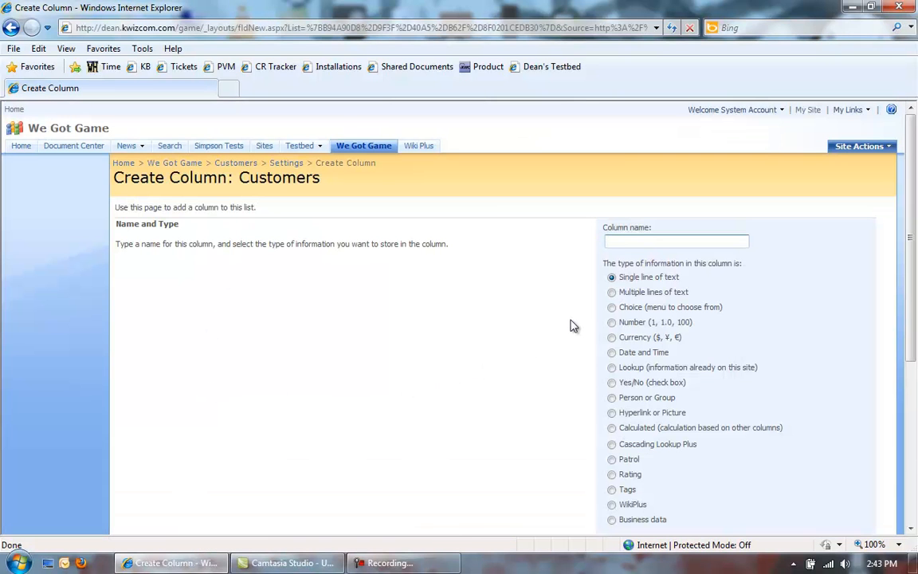
{"action": "type", "text": "Cities"}
{"action": "left_click", "coordinate": [612, 444]}
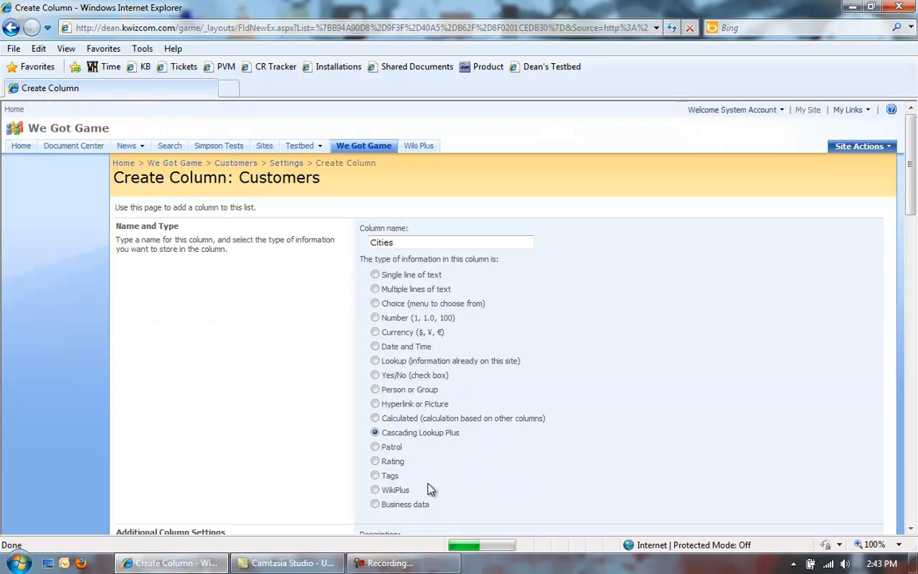
Step: Set the Cities column to get its information from the Title column of the City list
{"action": "scroll", "coordinate": [287, 391], "scroll_direction": "down", "scroll_amount": 3}
{"action": "scroll", "coordinate": [358, 403], "scroll_direction": "down", "scroll_amount": 2}
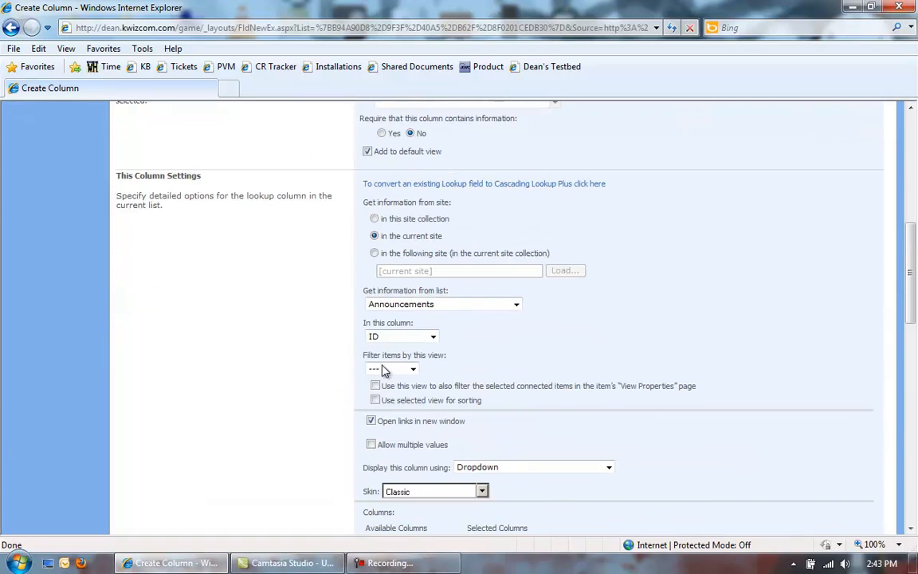
{"action": "left_click", "coordinate": [421, 304]}
{"action": "left_click", "coordinate": [419, 338]}
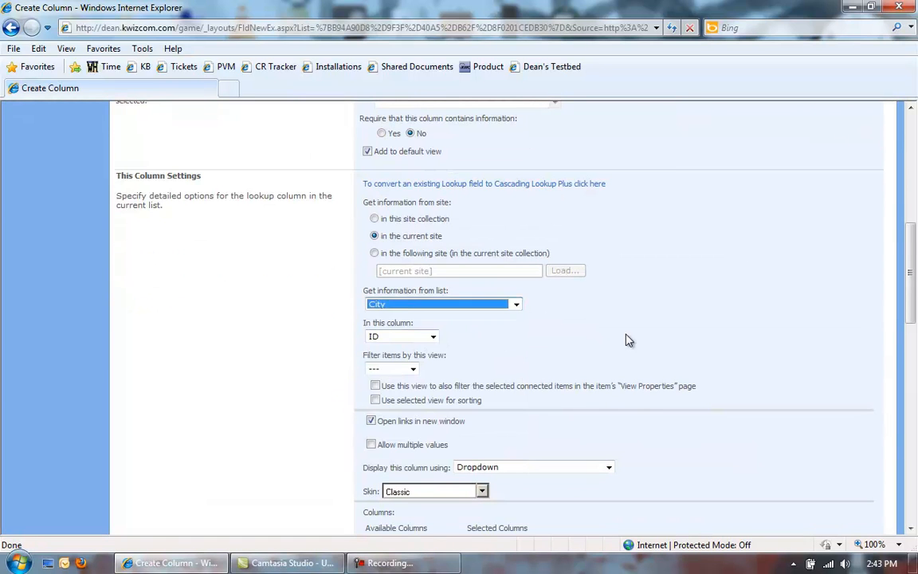
{"action": "left_click", "coordinate": [423, 341]}
{"action": "left_click", "coordinate": [592, 349]}
{"action": "left_click", "coordinate": [594, 349]}
Step: Add Title to the selected columns of the Cities lookup
{"action": "scroll", "coordinate": [608, 341], "scroll_direction": "down", "scroll_amount": 2}
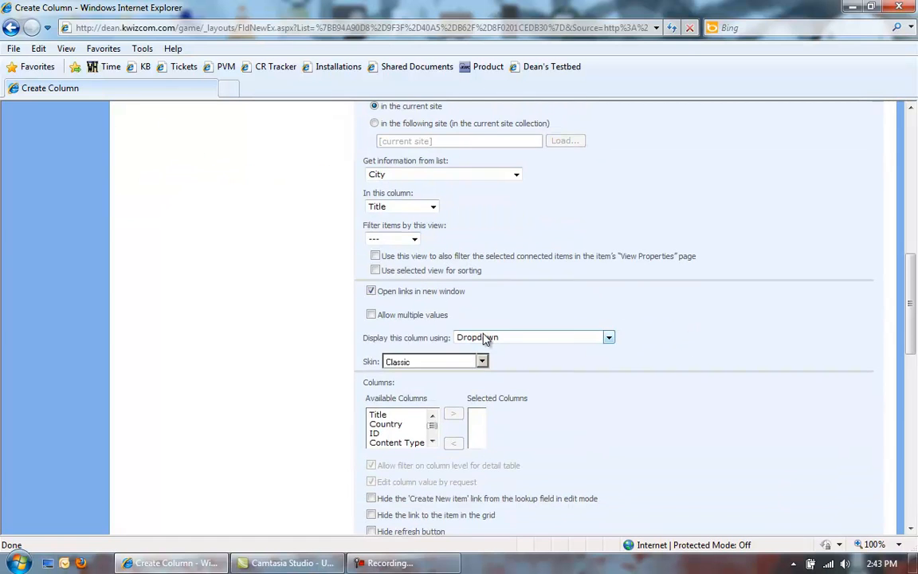
{"action": "scroll", "coordinate": [566, 369], "scroll_direction": "down", "scroll_amount": 2}
{"action": "left_click", "coordinate": [416, 288]}
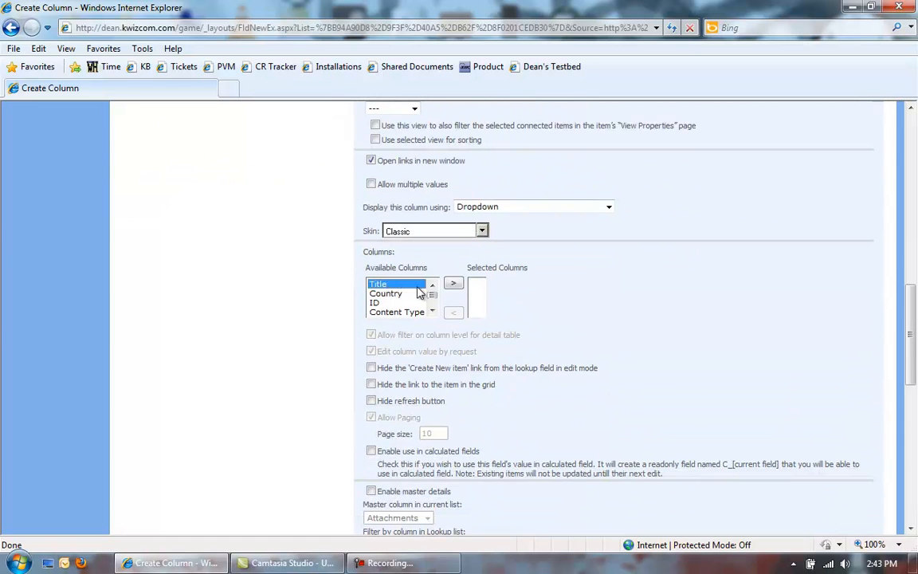
{"action": "left_click", "coordinate": [453, 283]}
Step: Enable master details for the Cities column, with Country as both the master column and the filter column in the lookup list
{"action": "scroll", "coordinate": [707, 313], "scroll_direction": "down", "scroll_amount": 3}
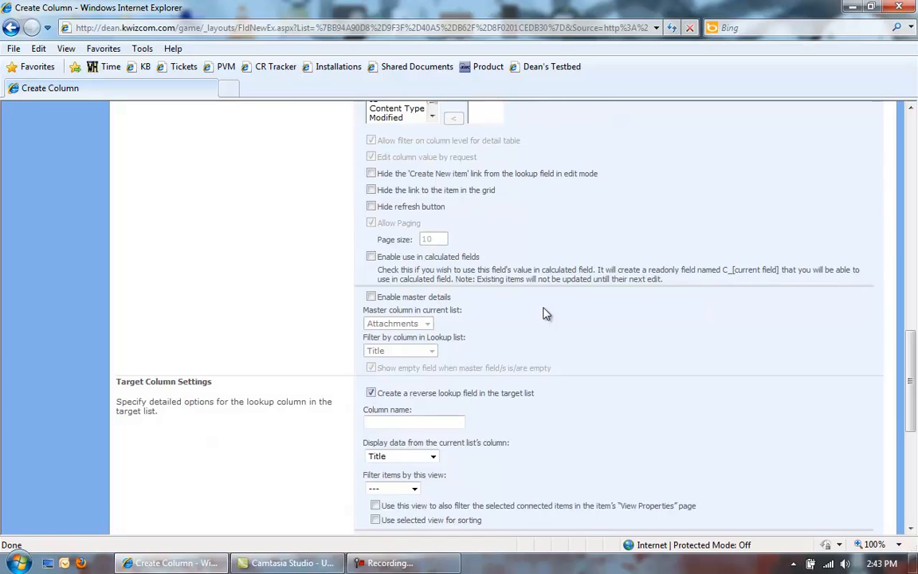
{"action": "scroll", "coordinate": [678, 322], "scroll_direction": "up", "scroll_amount": 2}
{"action": "scroll", "coordinate": [344, 373], "scroll_direction": "down", "scroll_amount": 1}
{"action": "left_click", "coordinate": [371, 362]}
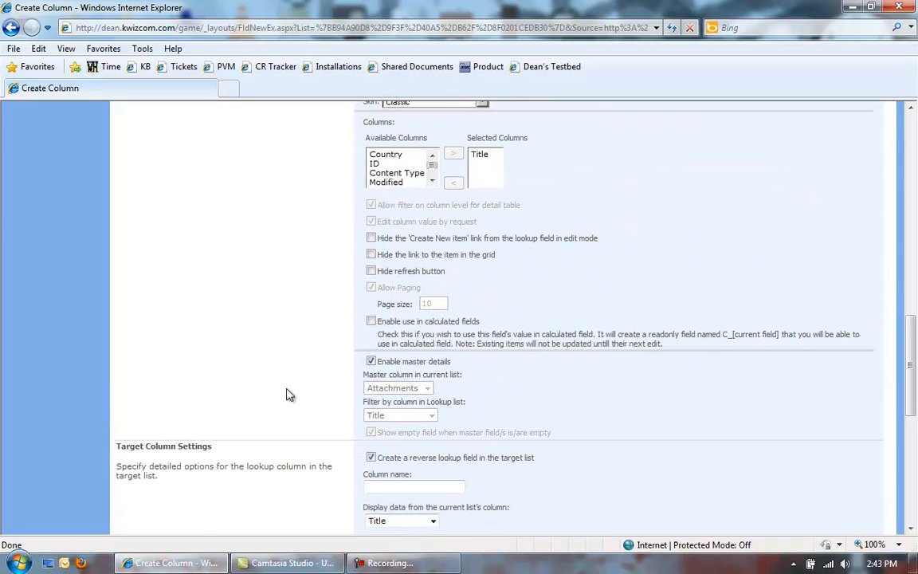
{"action": "left_click", "coordinate": [427, 388]}
{"action": "left_click", "coordinate": [386, 420]}
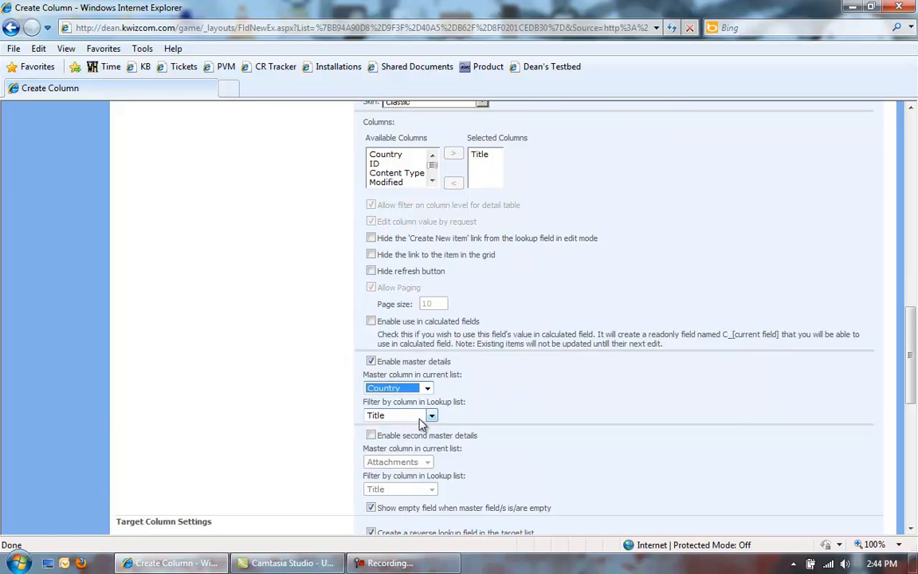
{"action": "left_click", "coordinate": [431, 415]}
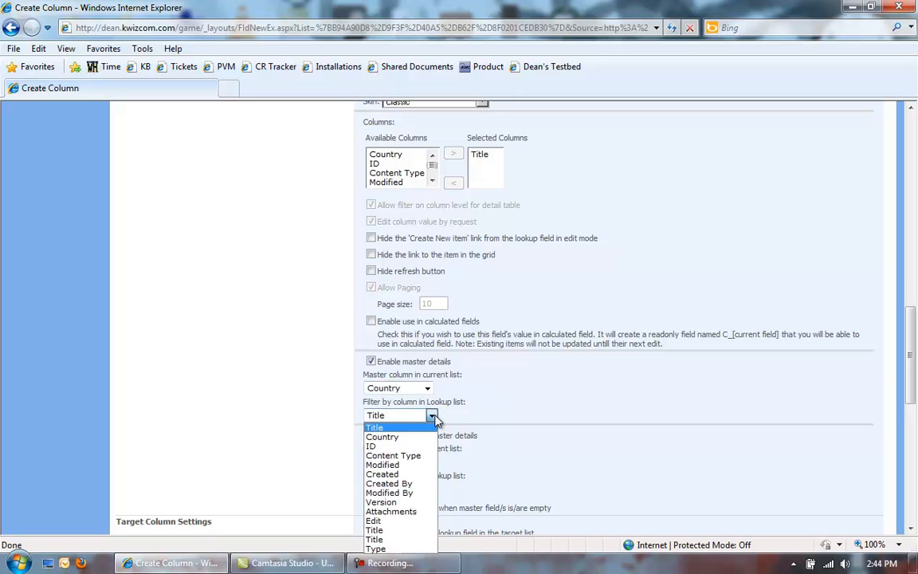
{"action": "left_click", "coordinate": [382, 437]}
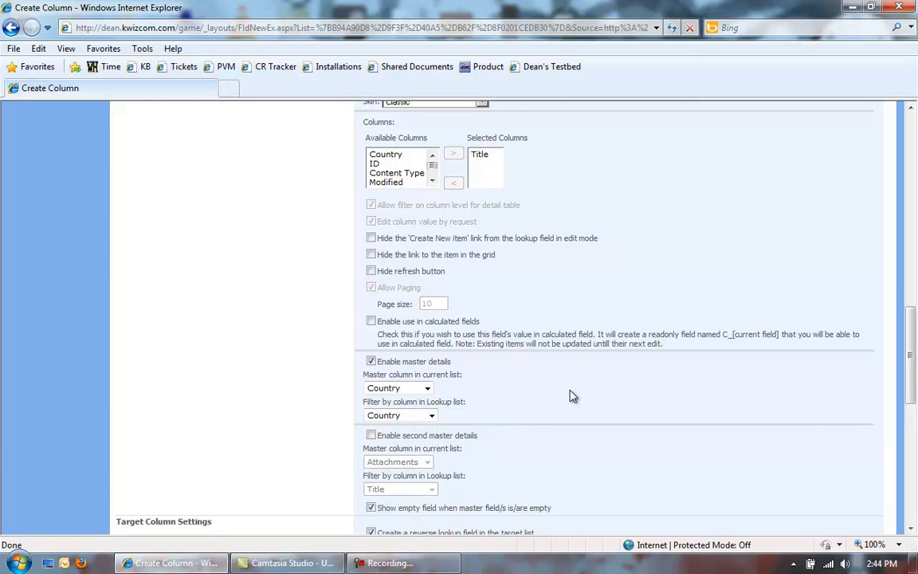
Step: Turn off the reverse lookup field in the target list and create the Cities column
{"action": "scroll", "coordinate": [692, 359], "scroll_direction": "down", "scroll_amount": 3}
{"action": "scroll", "coordinate": [692, 359], "scroll_direction": "down", "scroll_amount": 1}
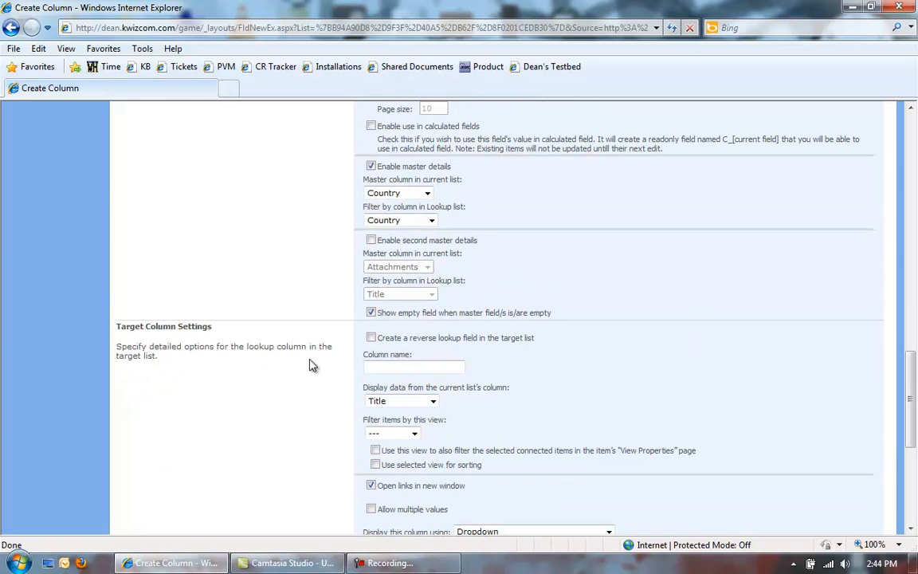
{"action": "scroll", "coordinate": [615, 391], "scroll_direction": "down", "scroll_amount": 6}
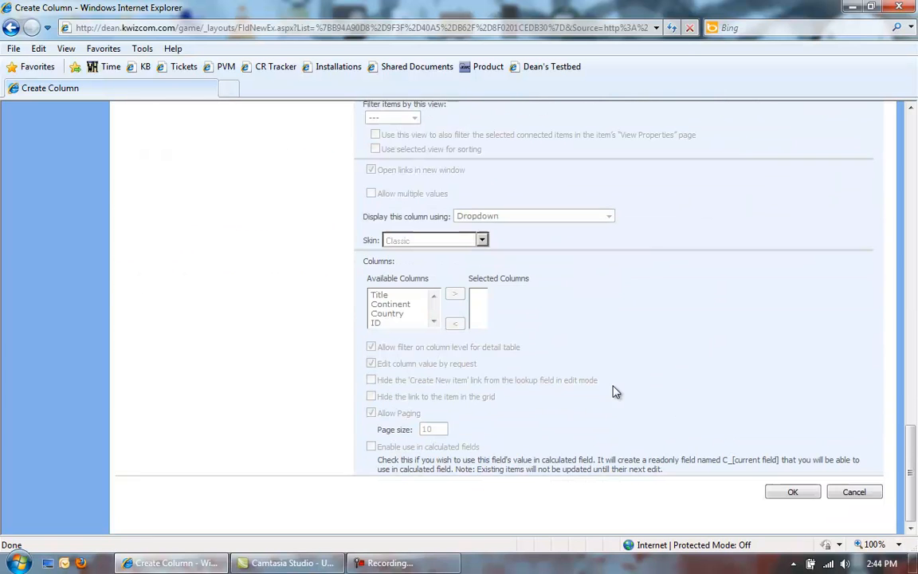
{"action": "left_click", "coordinate": [771, 487]}
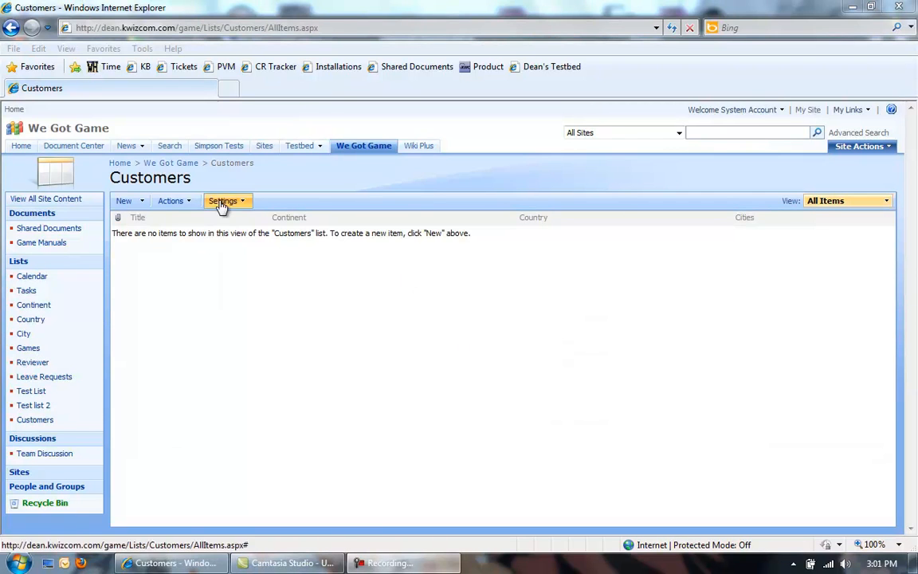
Step: Start a new Customers item and enter the customer's full name as its title
{"action": "left_click", "coordinate": [131, 202]}
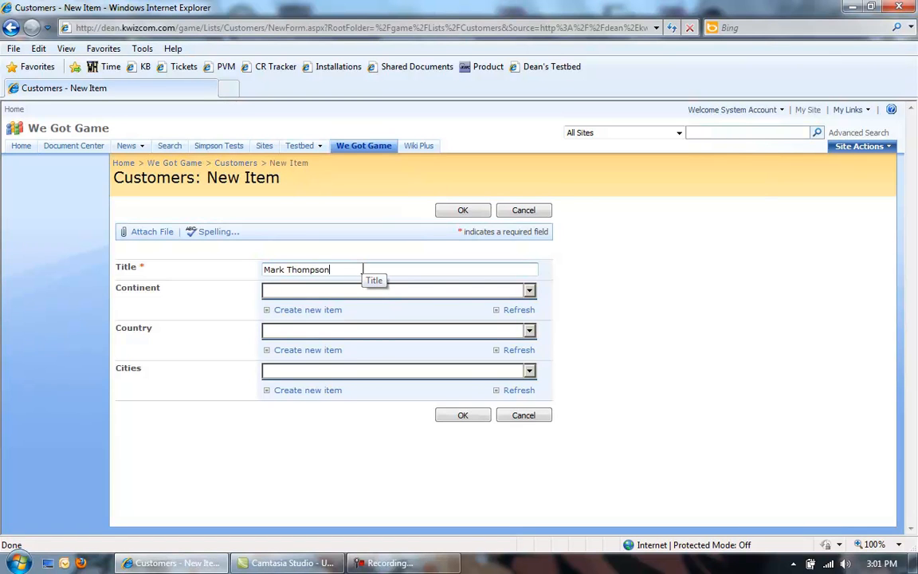
{"action": "left_click", "coordinate": [532, 294]}
{"action": "left_click", "coordinate": [625, 301]}
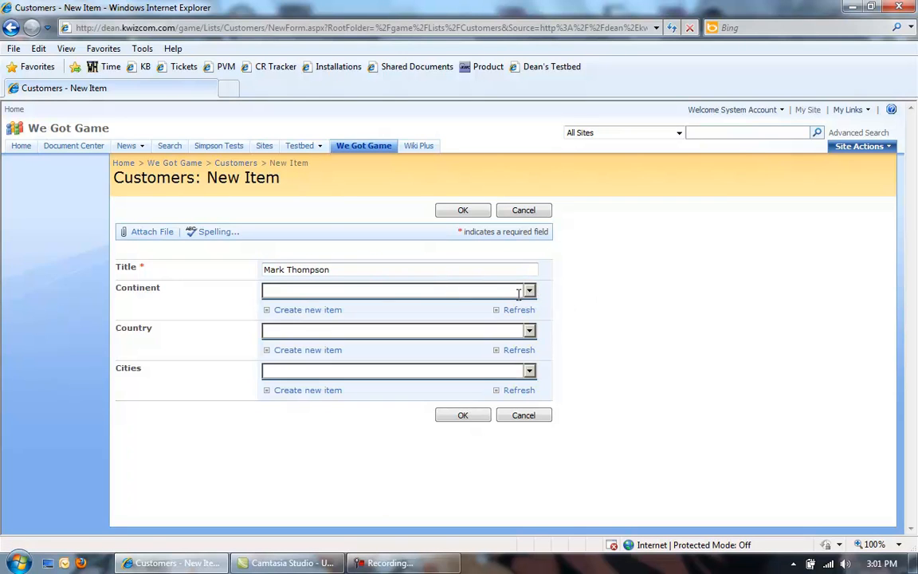
Step: Set the new customer's Continent to North America and check which countries are offered
{"action": "left_click", "coordinate": [530, 292]}
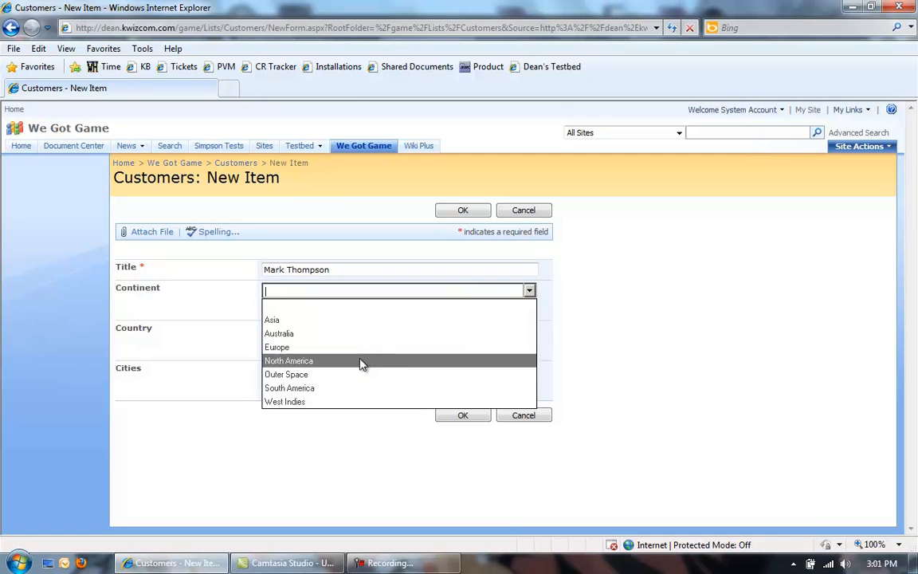
{"action": "left_click", "coordinate": [361, 361]}
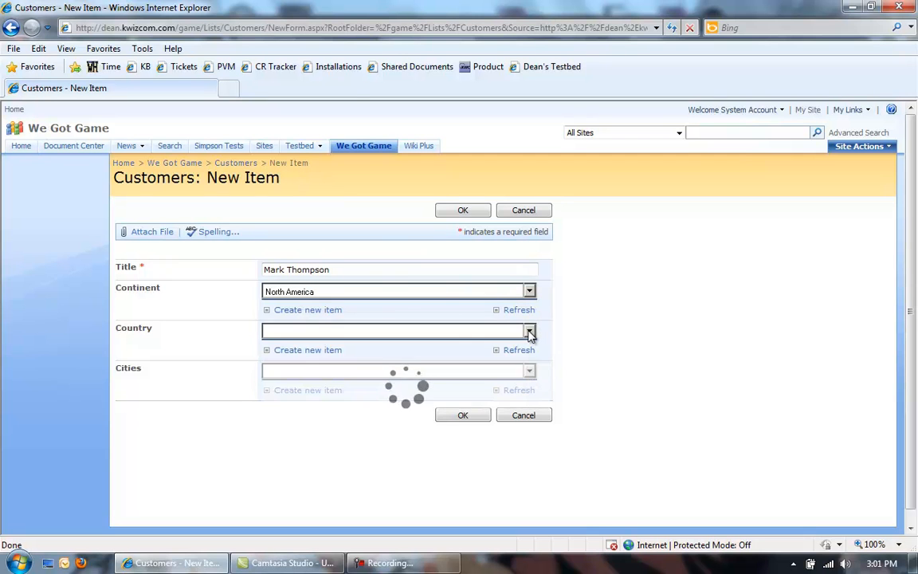
{"action": "left_click", "coordinate": [529, 331]}
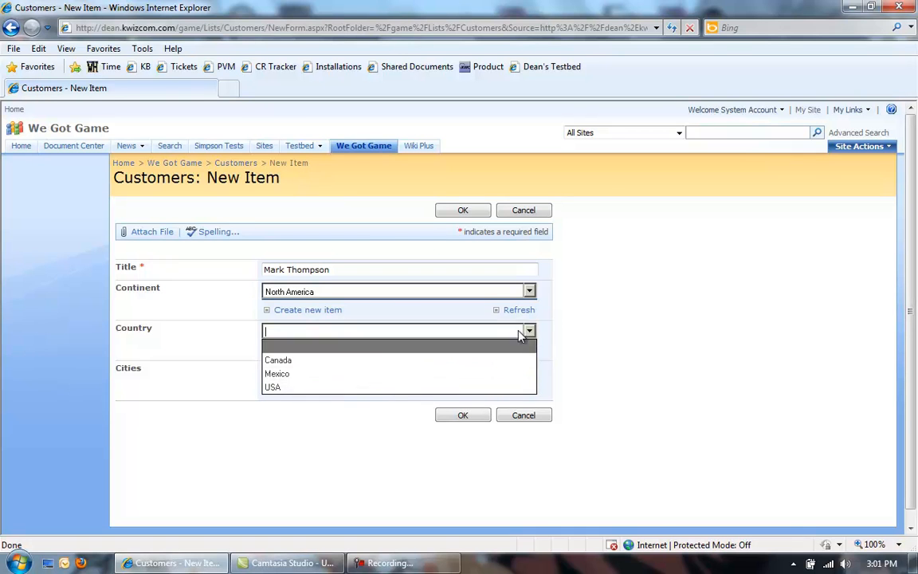
{"action": "left_click", "coordinate": [519, 335]}
Step: Change the new customer's Continent to Europe and set the Country to France
{"action": "left_click", "coordinate": [529, 293]}
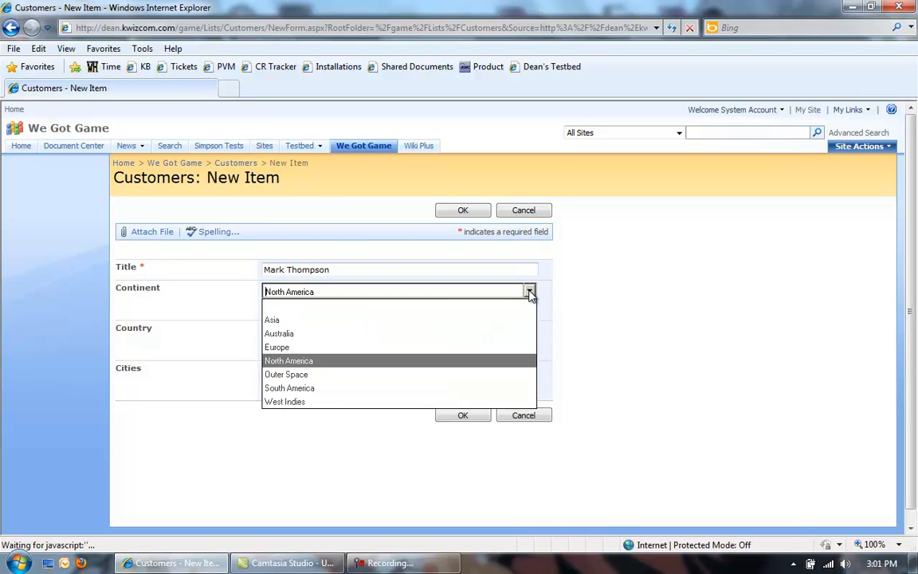
{"action": "left_click", "coordinate": [339, 349]}
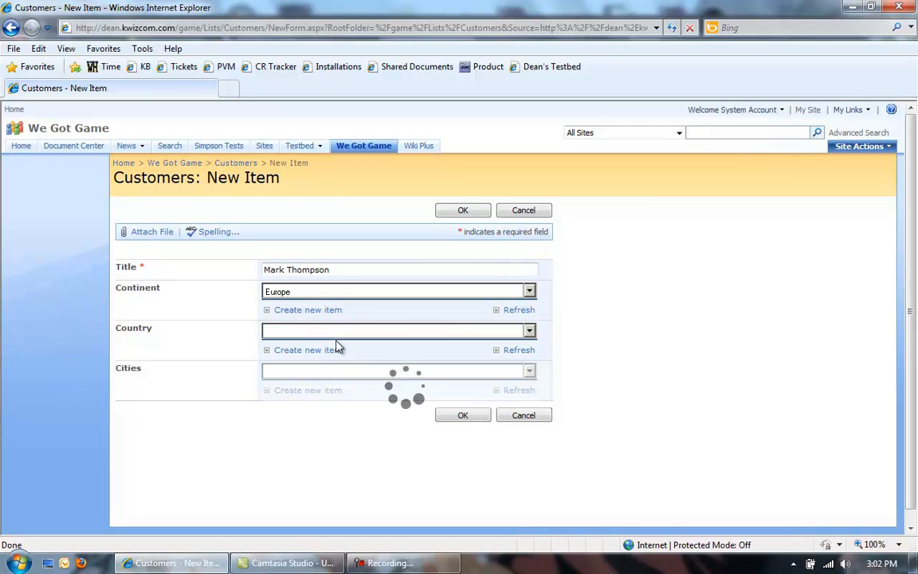
{"action": "left_click", "coordinate": [530, 331]}
{"action": "left_click", "coordinate": [388, 361]}
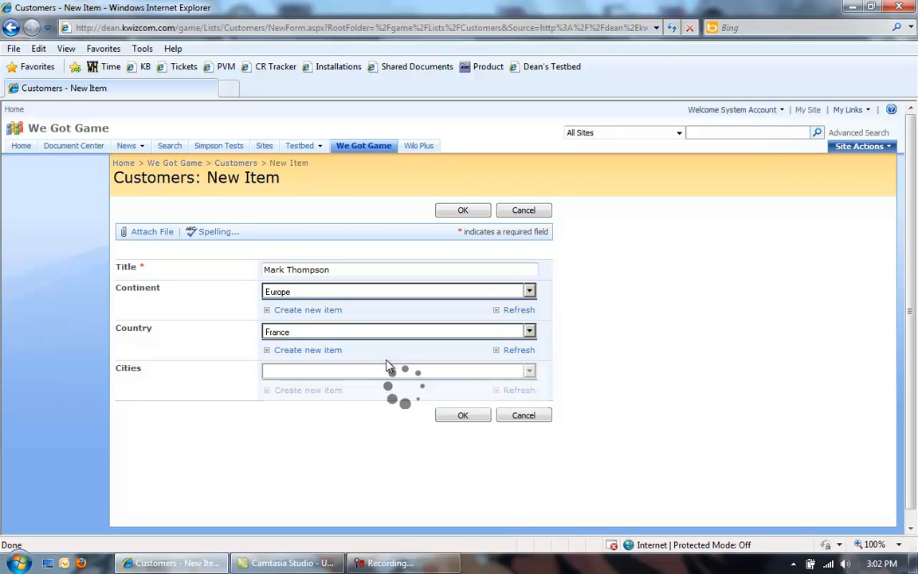
Step: Set the new customer's city to Paris and save the item to the Customers list
{"action": "left_click", "coordinate": [530, 371]}
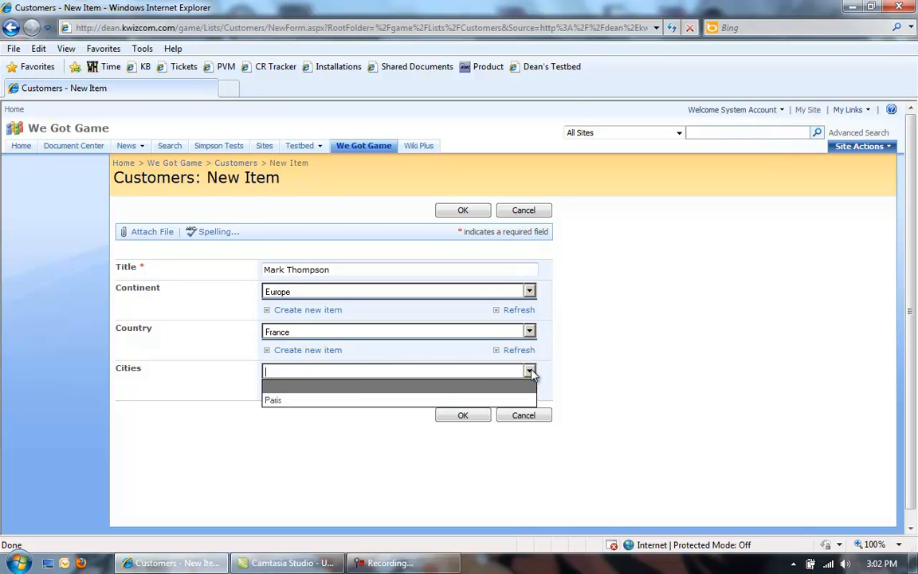
{"action": "left_click", "coordinate": [354, 399]}
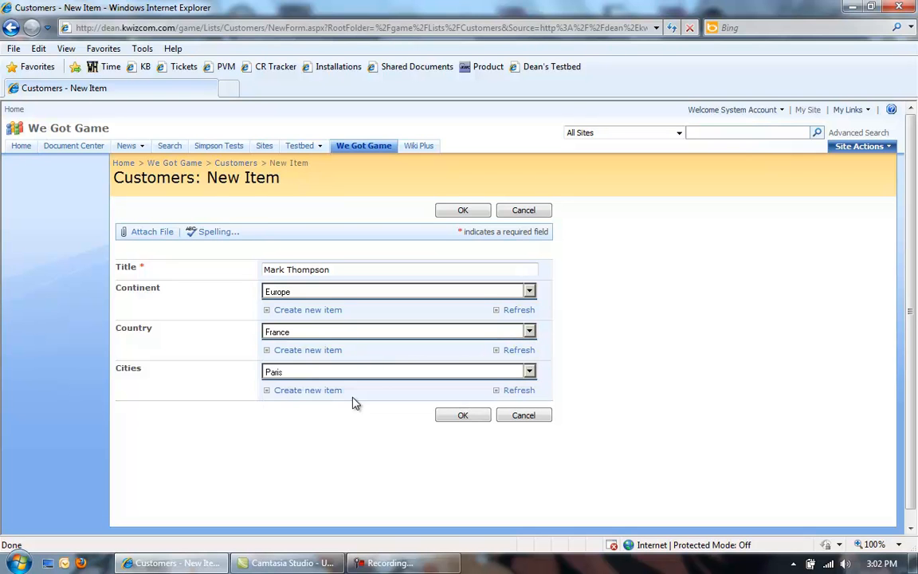
{"action": "left_click", "coordinate": [459, 418]}
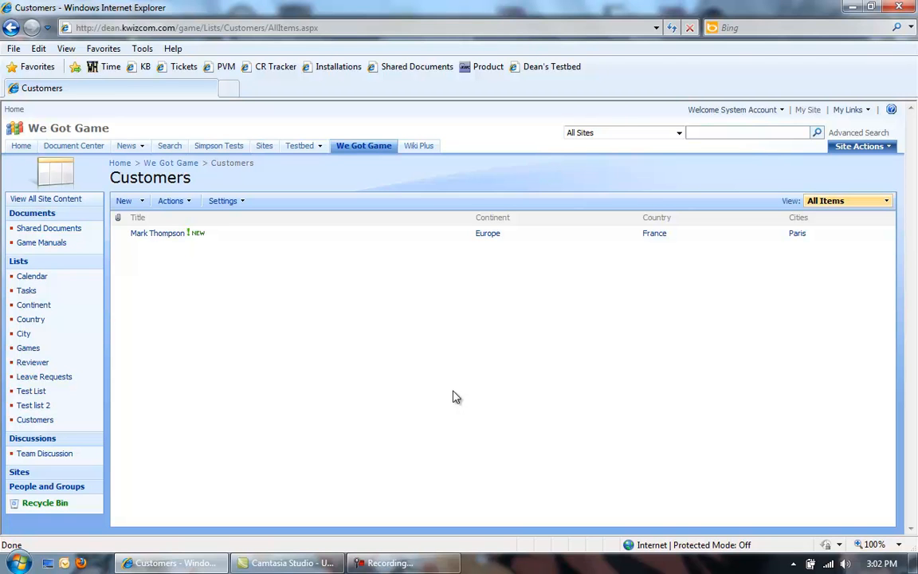
Step: View the saved customer's details and its linked Europe continent item, and return to the Customers list
{"action": "left_click", "coordinate": [176, 240]}
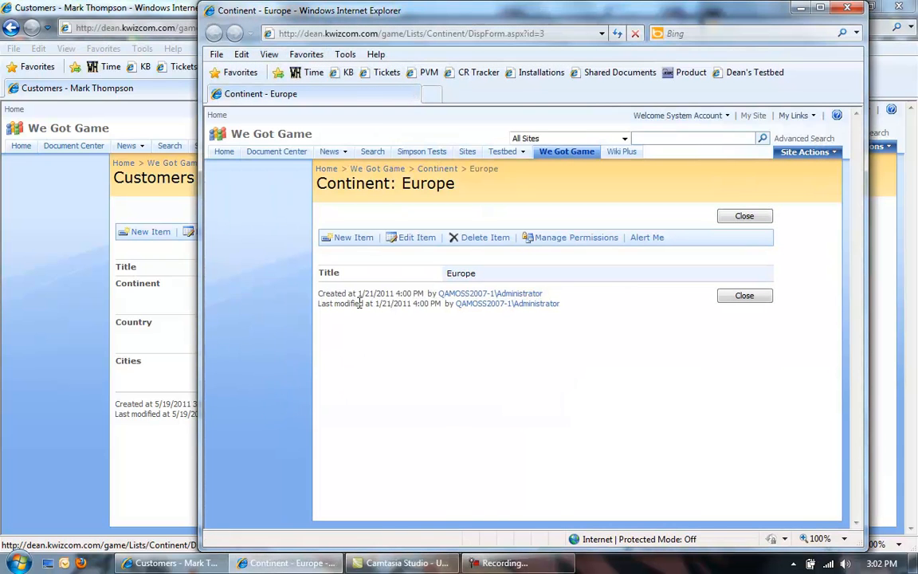
{"action": "left_click", "coordinate": [850, 8]}
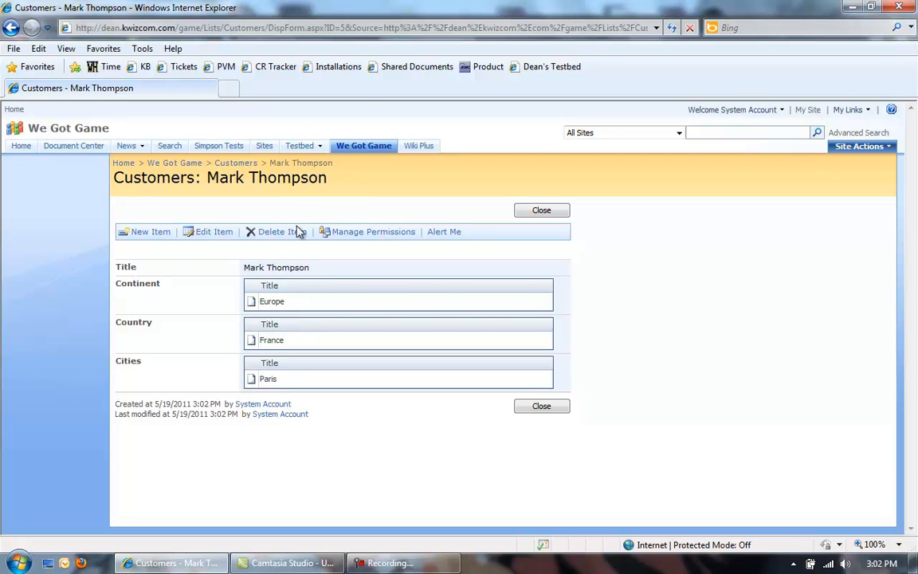
{"action": "left_click", "coordinate": [252, 165]}
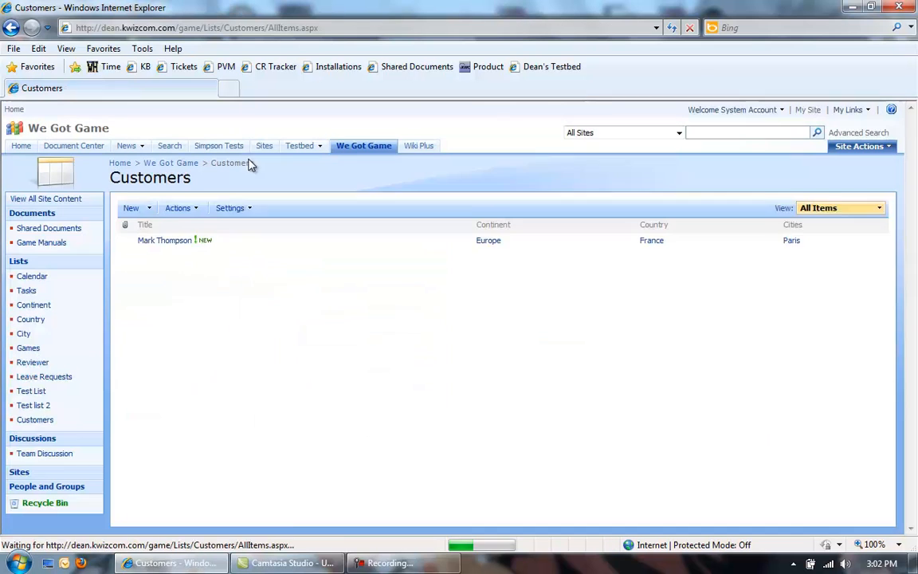